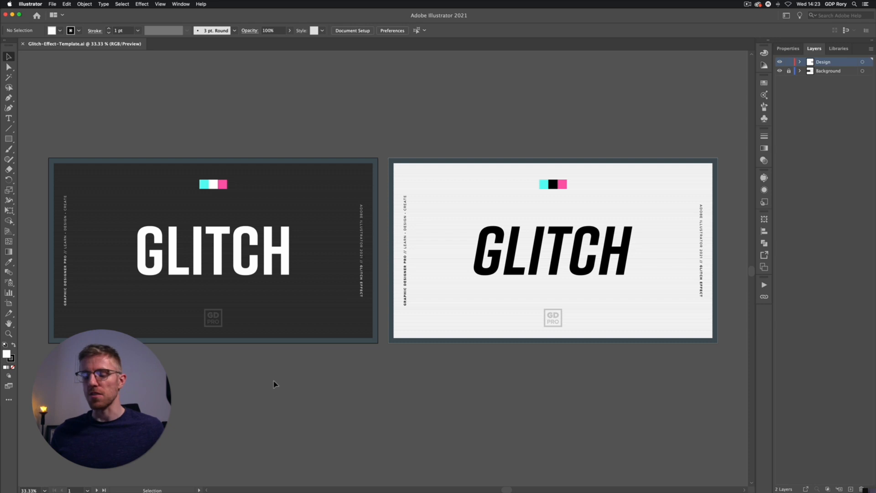
key(v)
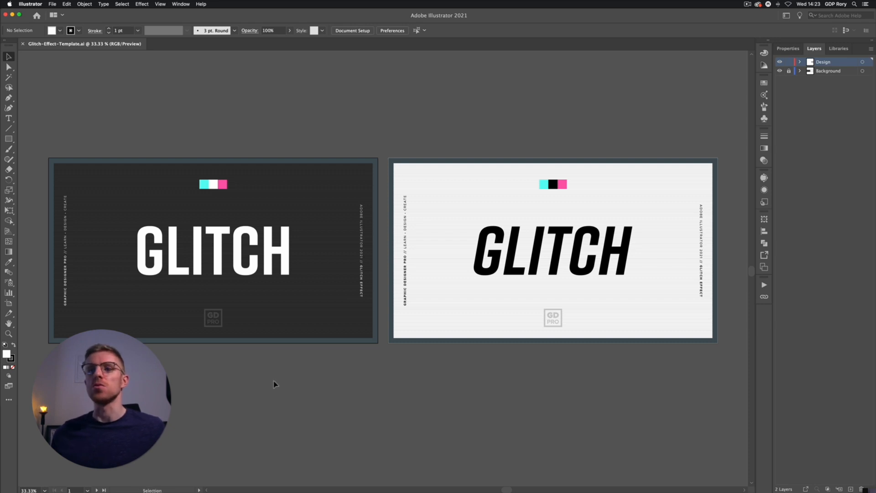
key(a)
key(v)
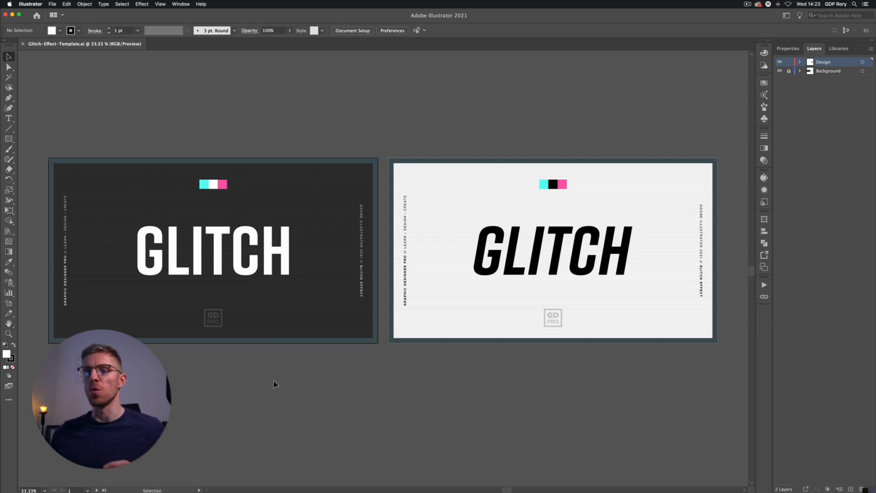
key(a)
Draw a rectangle about 964 × 44 px across the upper edge of the white GLITCH lettering on the dark artboard
key(super+1)
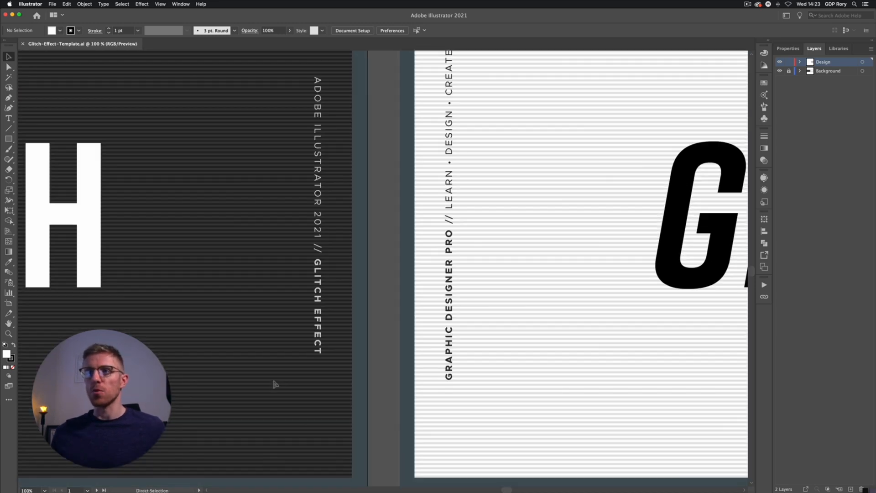
drag(150, 340, 535, 357)
drag(289, 358, 375, 372)
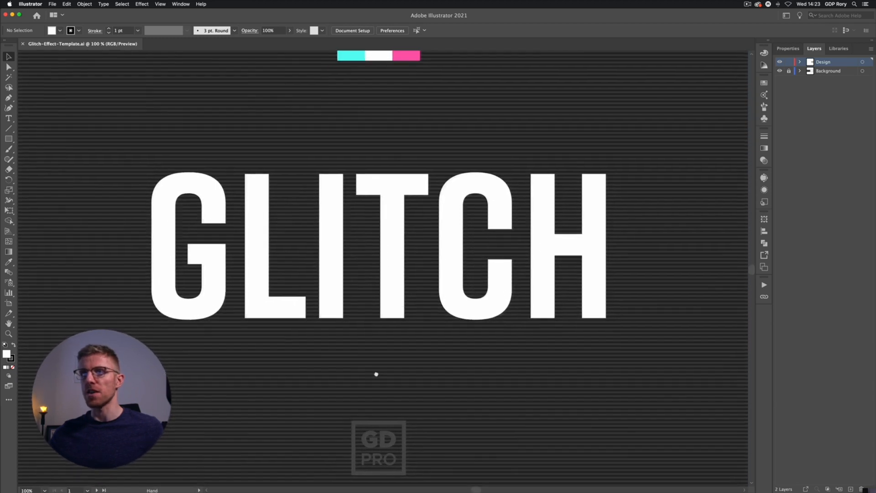
click(343, 270)
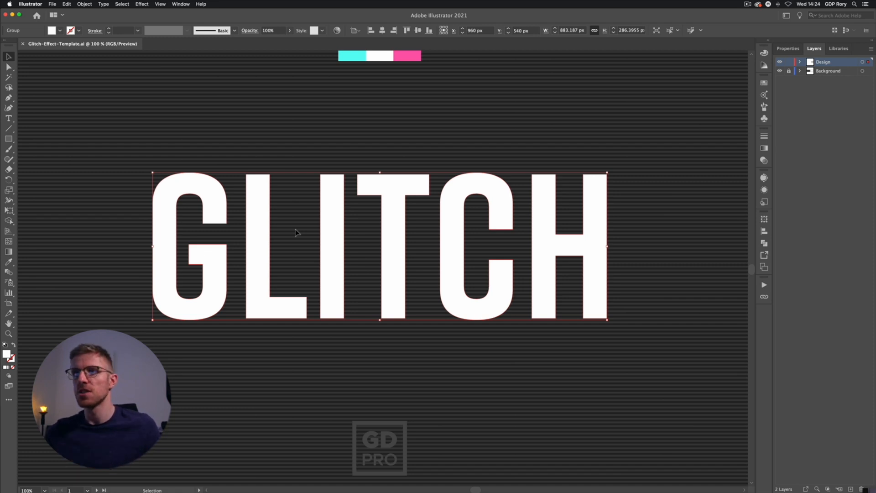
click(84, 168)
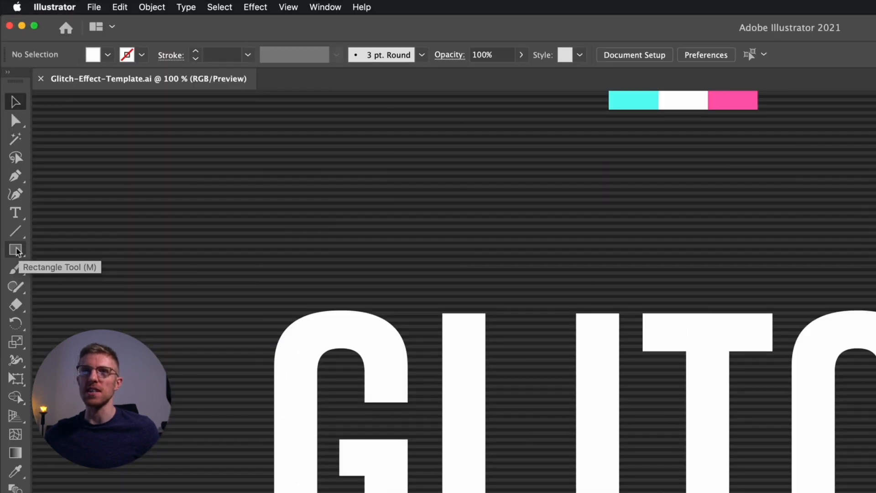
click(16, 251)
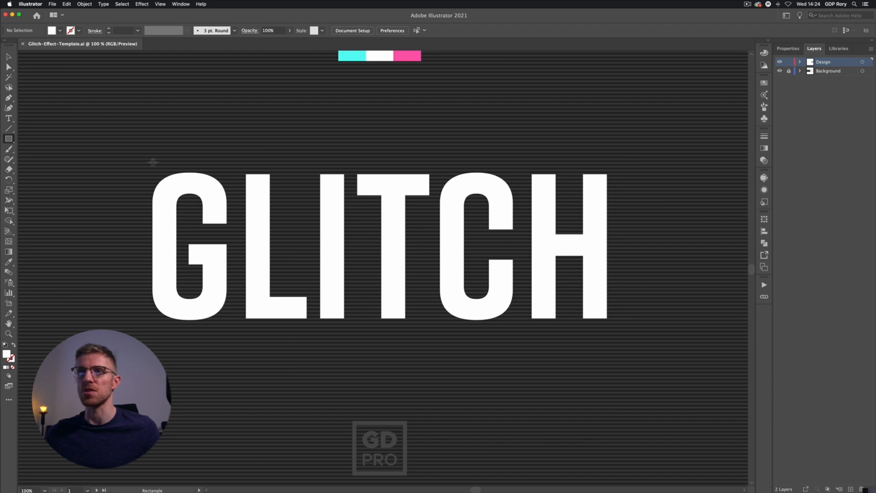
drag(133, 165, 630, 187)
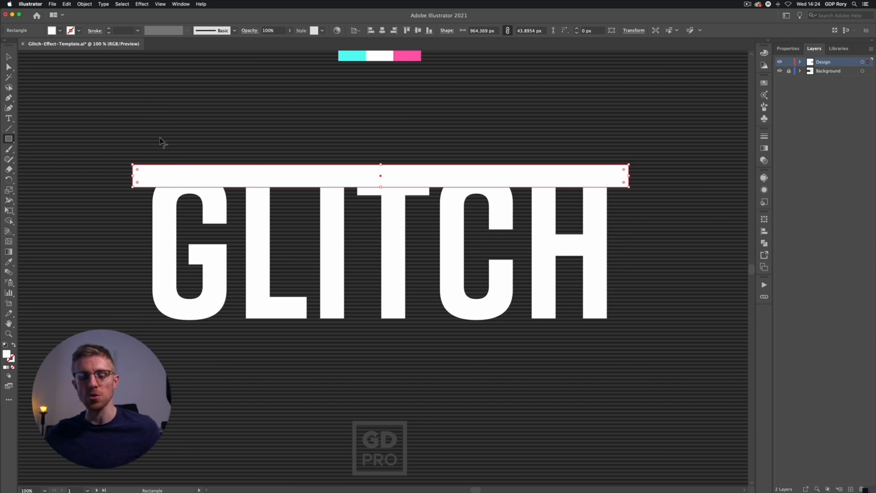
Swap the rectangle's fill and stroke, and draw four more outlined rectangles of varying heights across the lettering down to its lower edge
key(shift+x)
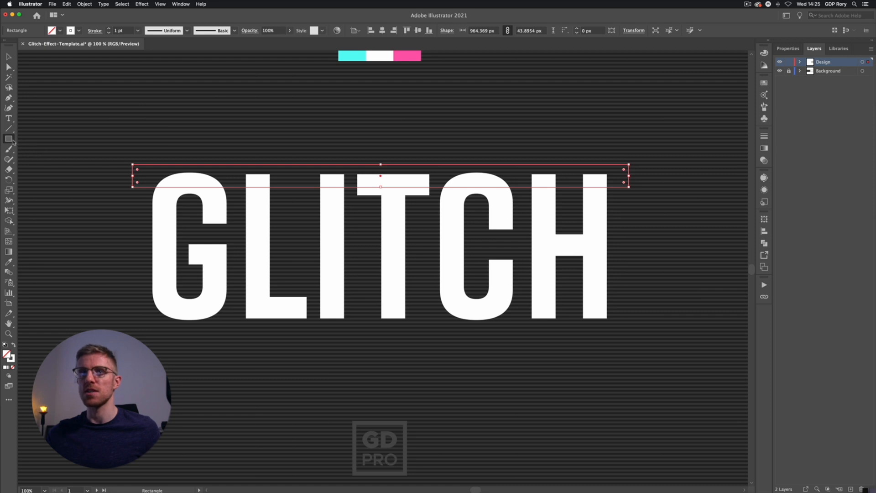
drag(141, 206, 620, 214)
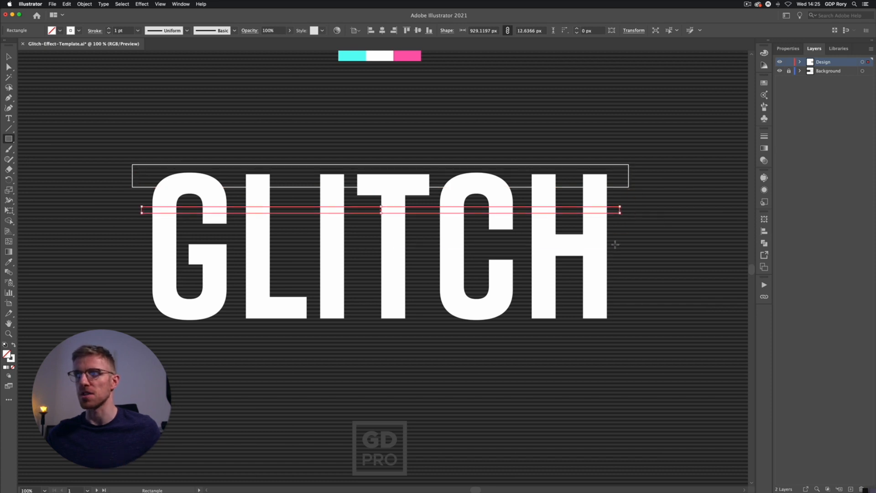
drag(616, 245, 127, 350)
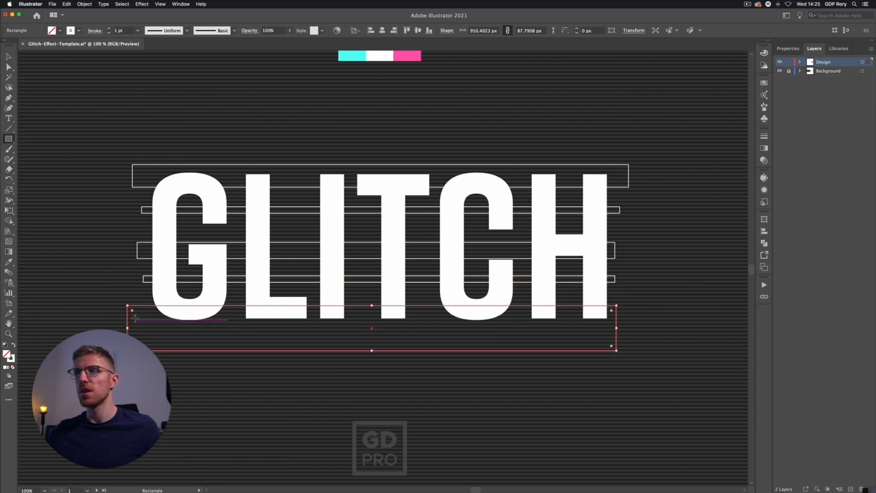
Split the white GLITCH lettering along all five rectangles with the Pathfinder Divide operation
click(9, 57)
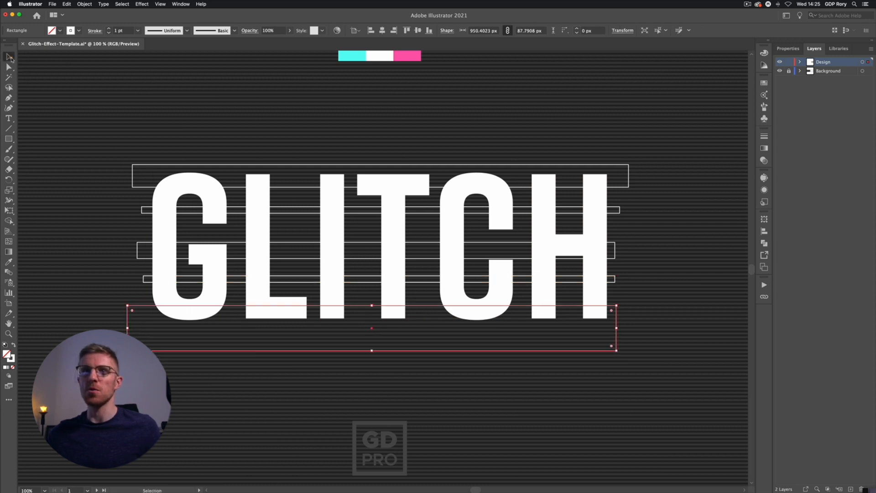
drag(89, 154, 663, 340)
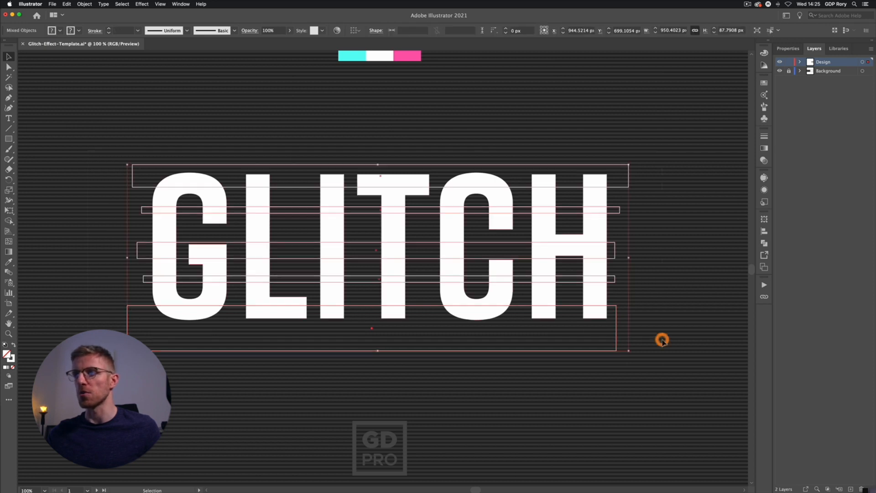
click(787, 49)
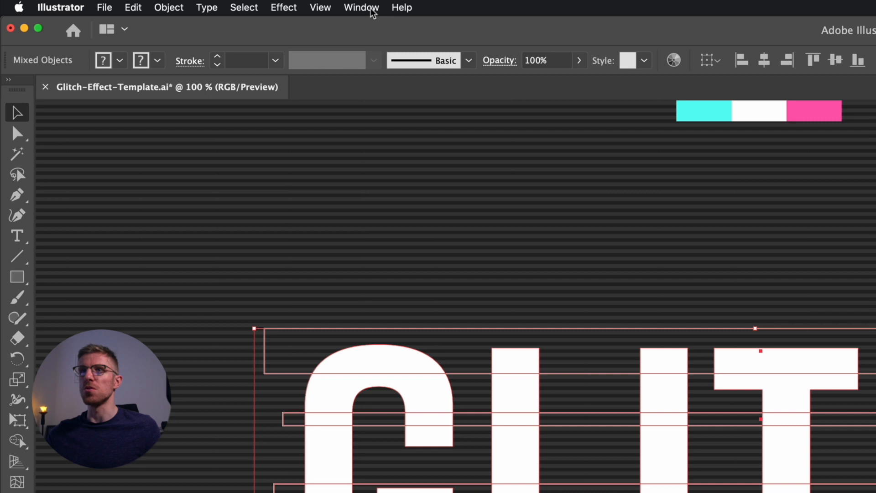
click(362, 8)
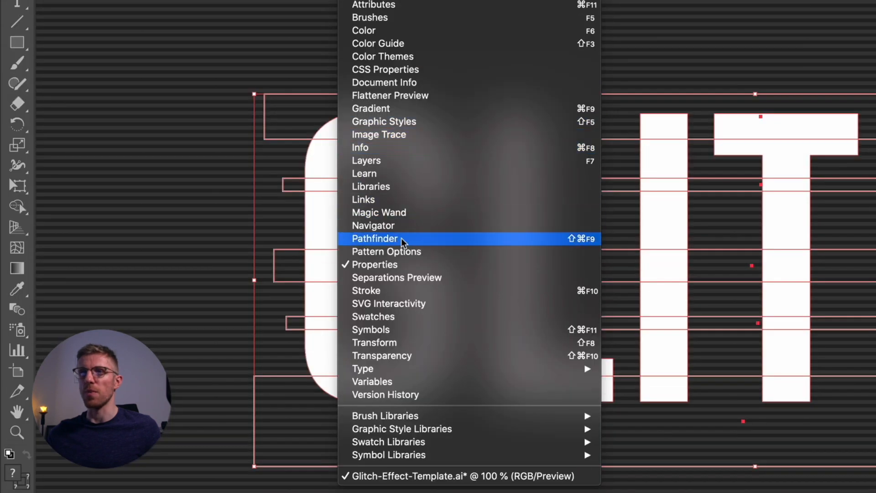
click(403, 239)
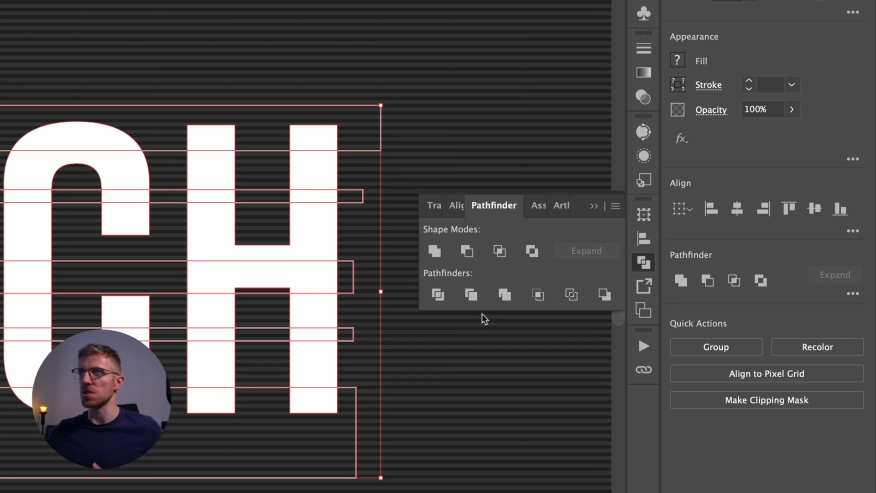
click(439, 295)
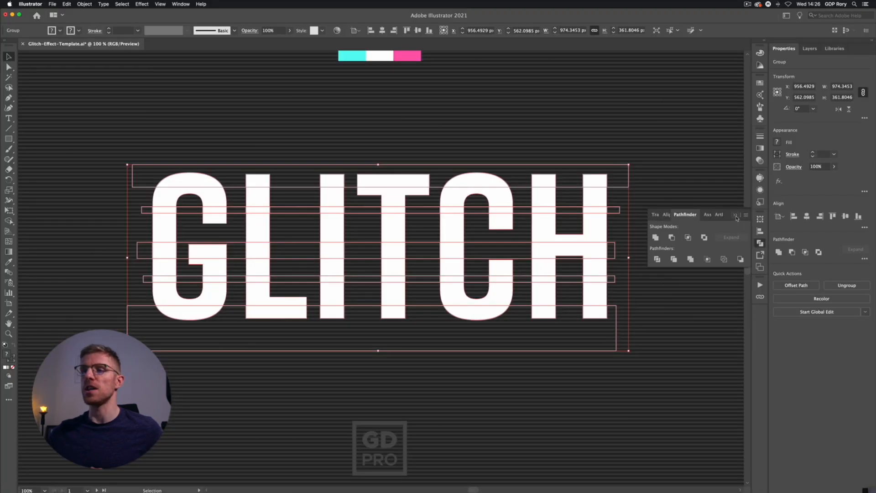
click(736, 216)
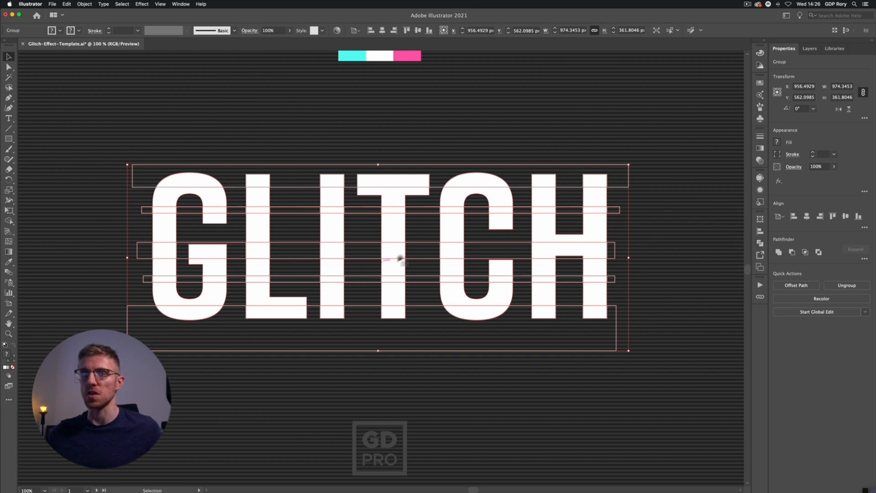
Ungroup the divided GLITCH artwork into separate pieces
click(183, 153)
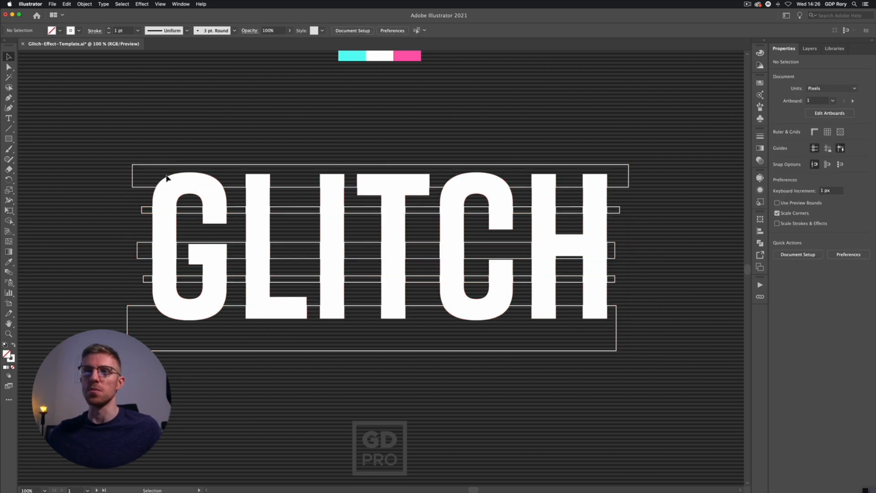
click(170, 181)
right_click(181, 181)
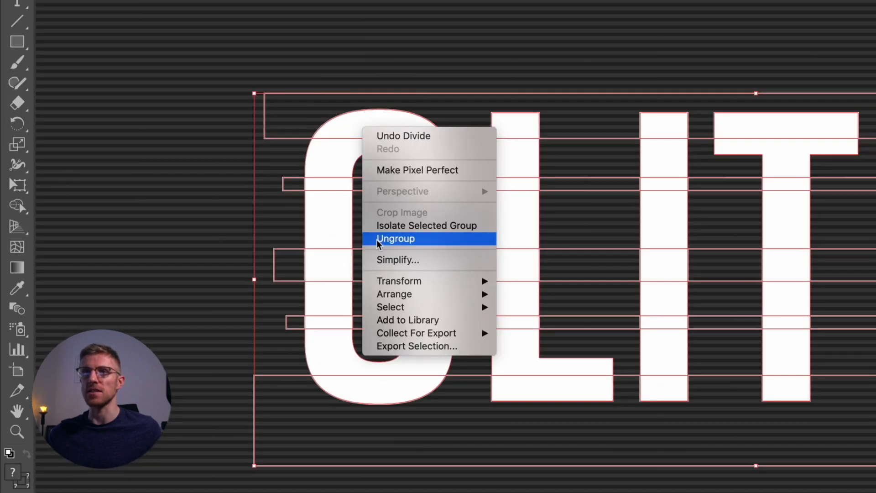
click(378, 241)
click(367, 79)
Try moving the top slice of the G and a slice of the L out of the word, and undo both moves
drag(367, 126, 300, 12)
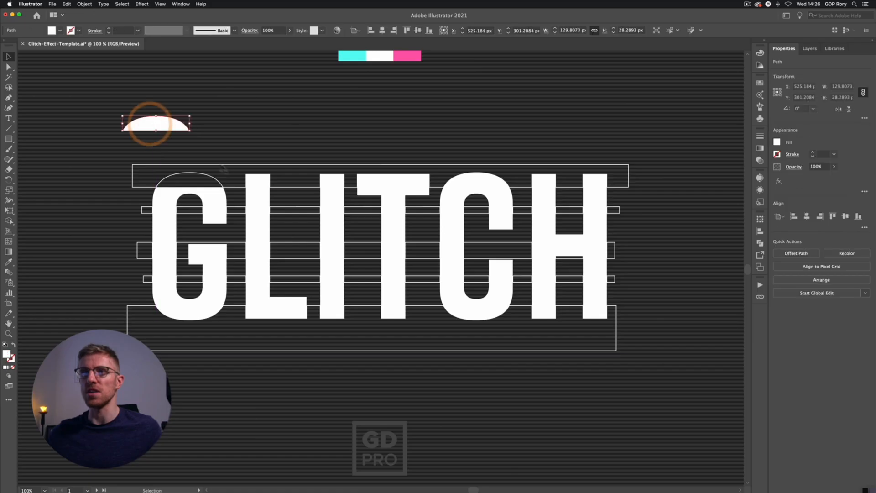
drag(256, 194, 295, 146)
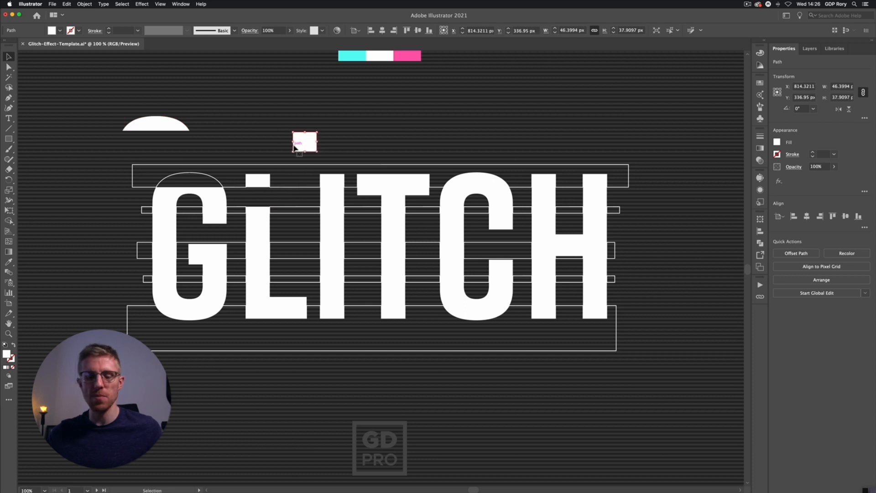
key(super+z)
key(super+z)
click(205, 132)
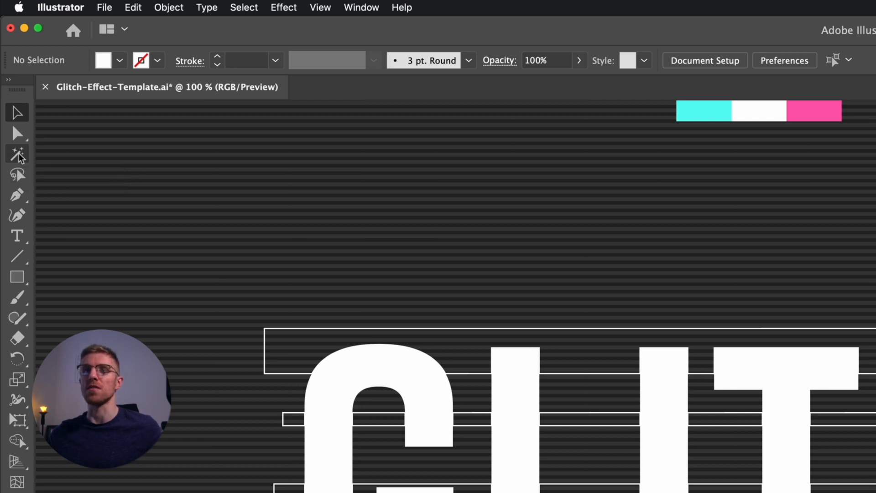
Delete all unfilled outline pieces left around the letters, selecting them together with the Magic Wand
click(19, 155)
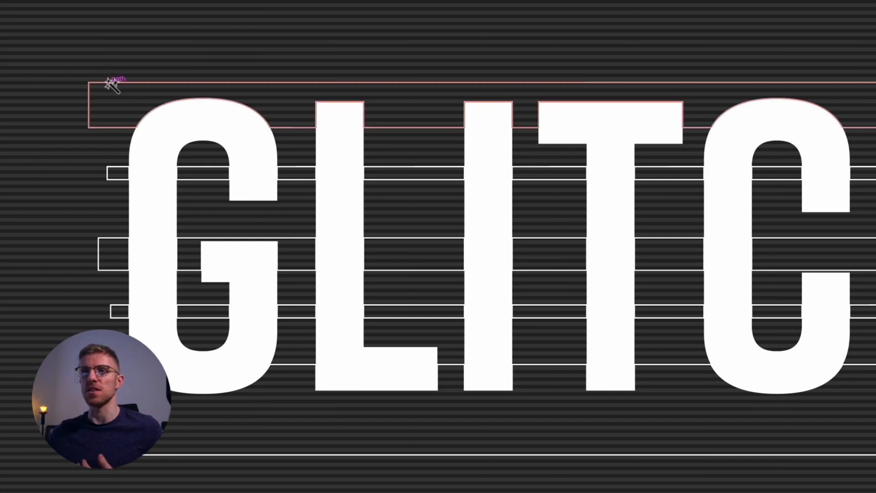
click(111, 84)
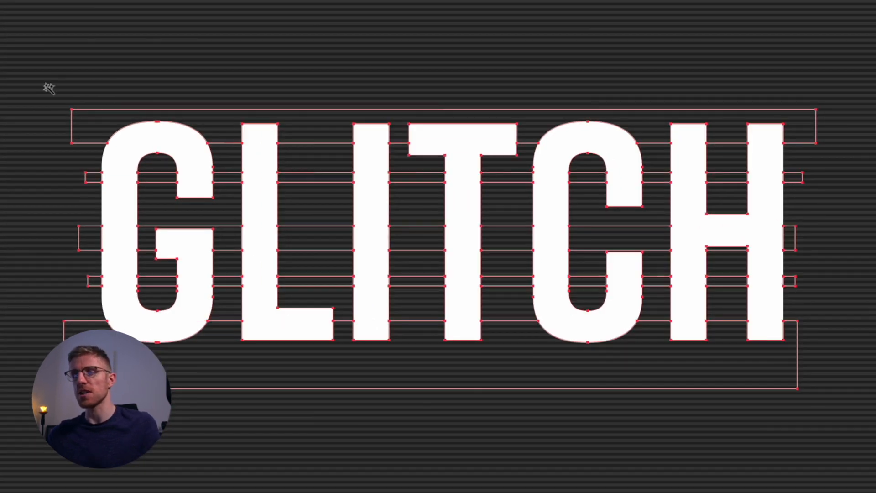
key(Delete)
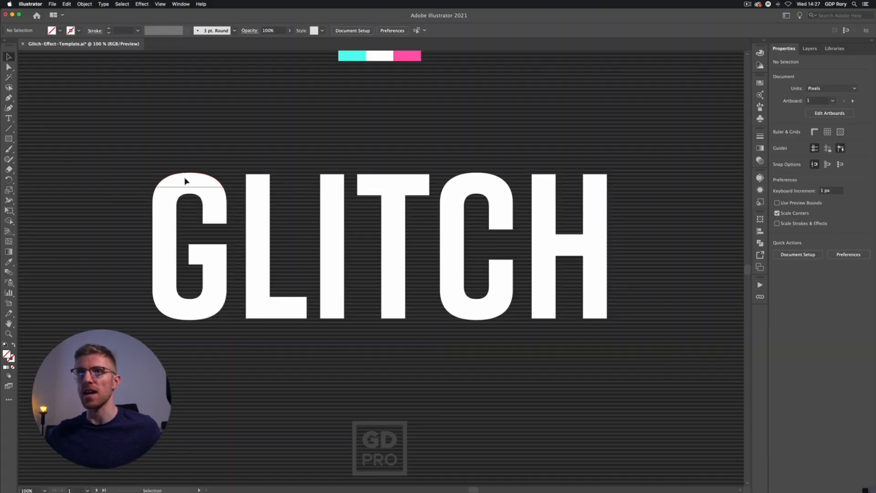
click(152, 134)
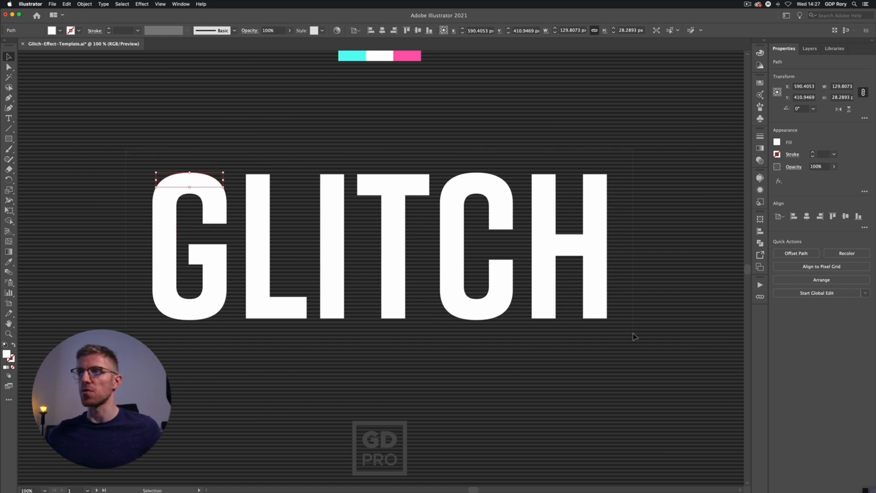
Swap fill and stroke on all GLITCH letter slices to turn them into white outlines without fill
key(super+a)
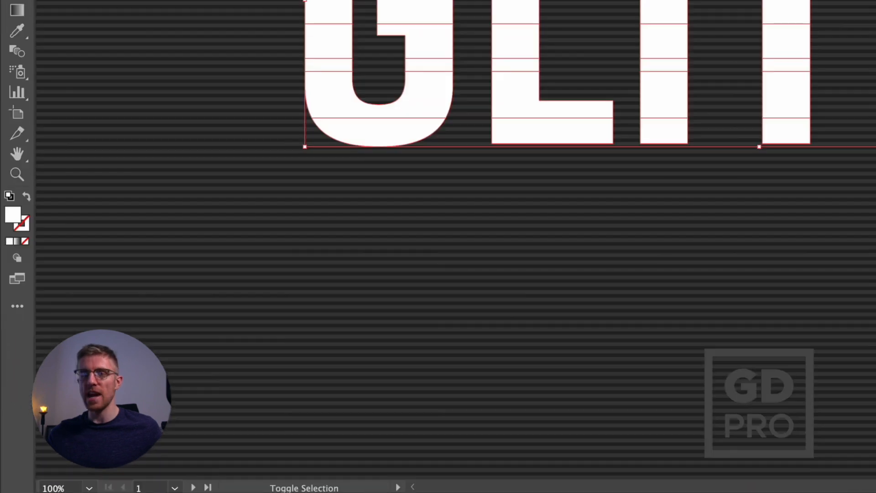
key(shift+x)
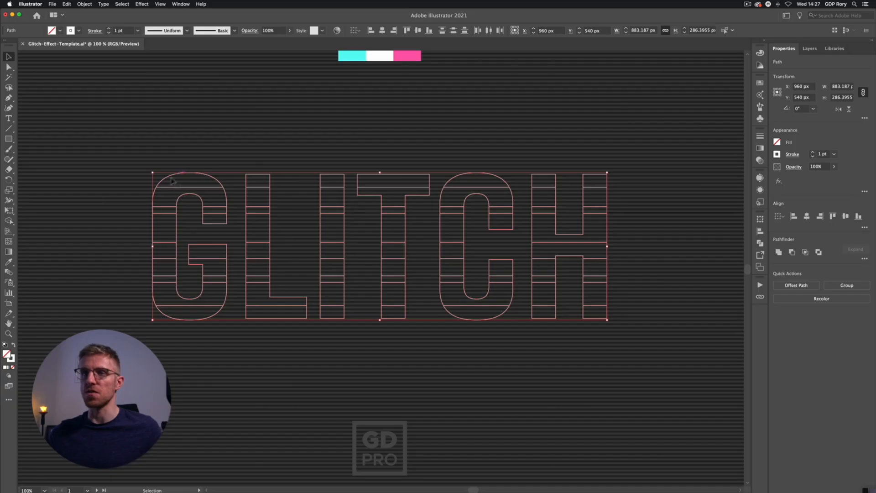
click(183, 165)
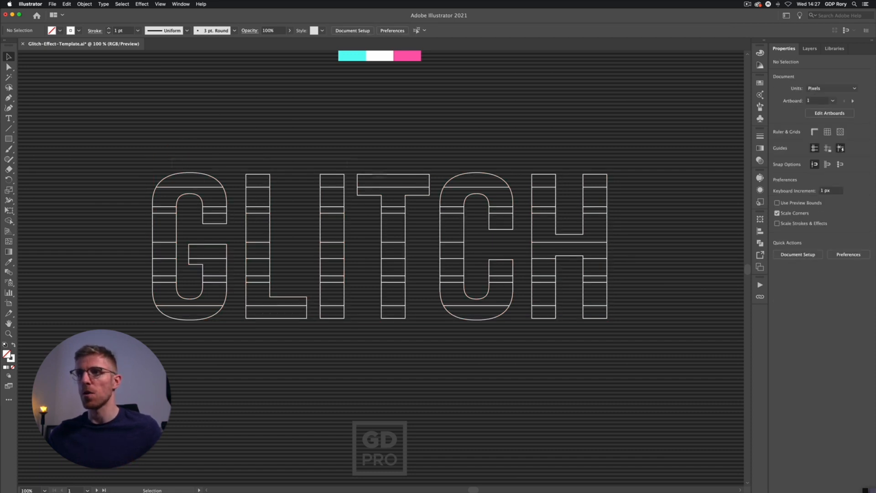
Group the topmost row of slices across all the GLITCH letters
drag(601, 175, 604, 178)
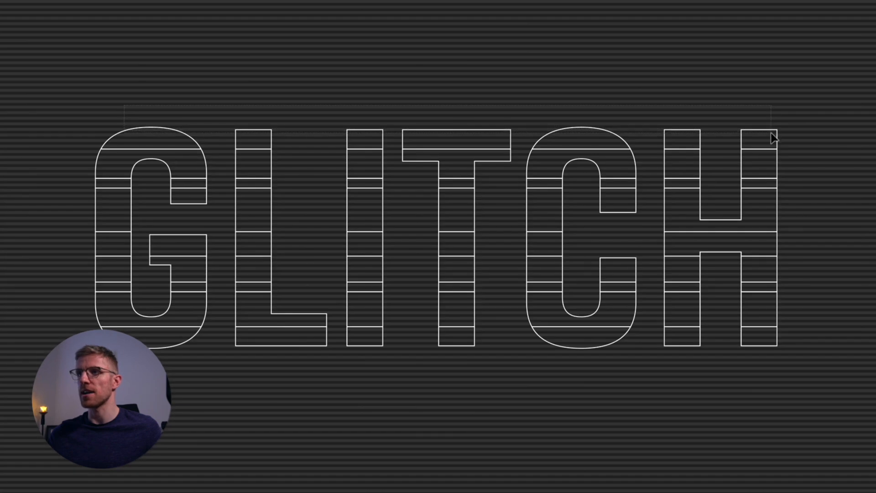
drag(772, 136, 770, 133)
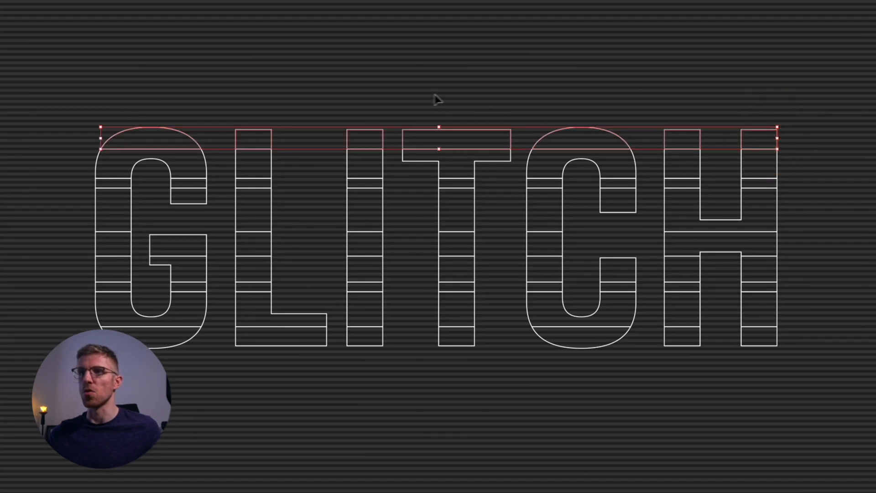
key(a)
key(v)
Group the second row of slices across all the GLITCH letters, and group the thin third row separately
click(77, 163)
drag(77, 160, 793, 169)
key(ctrl+g)
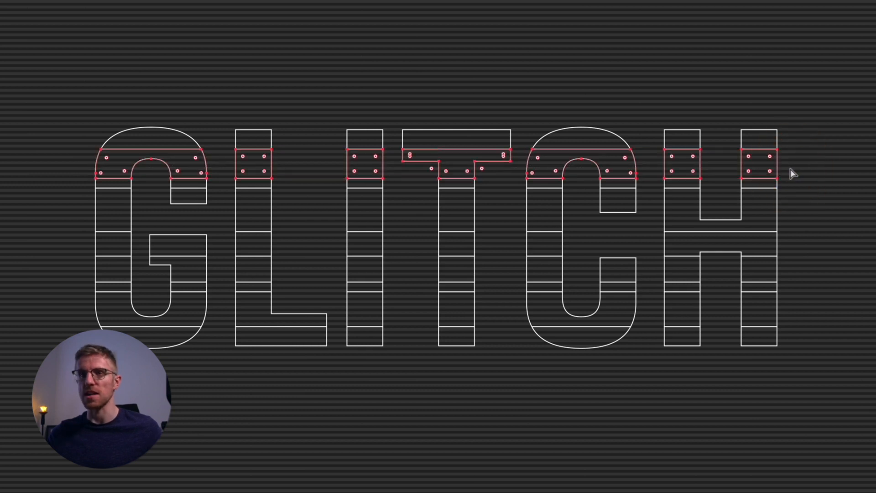
drag(94, 188, 799, 185)
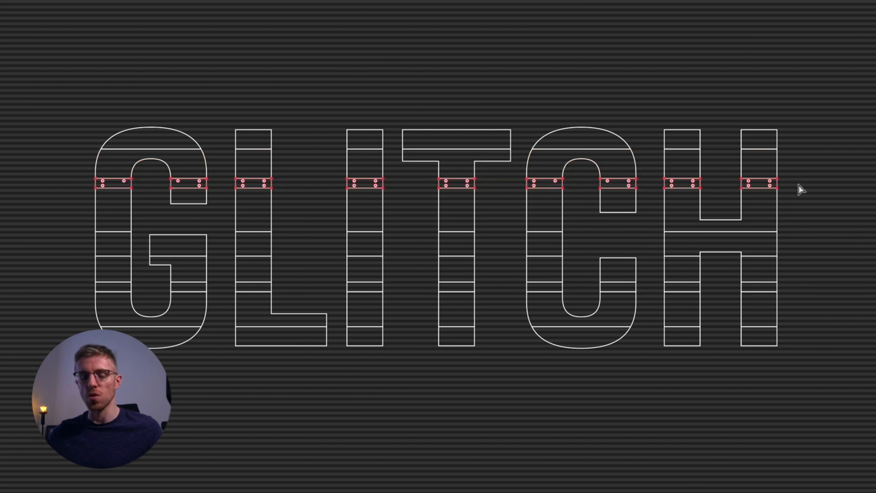
key(ctrl+g)
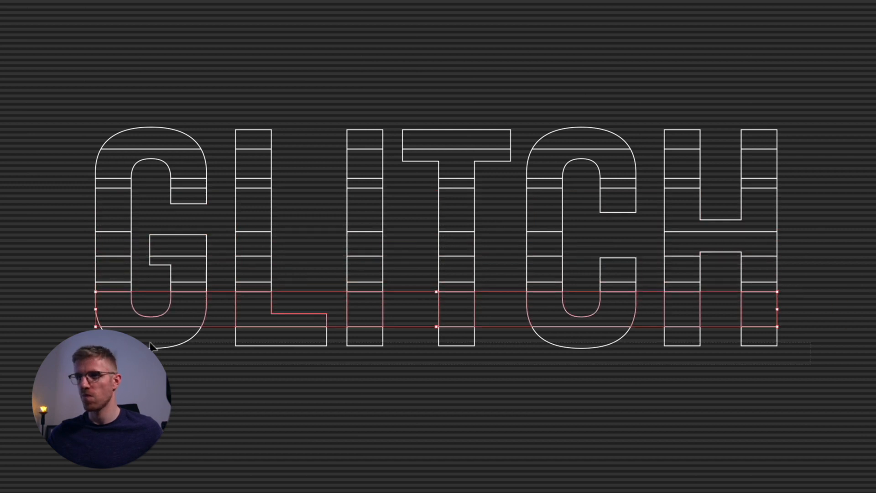
click(106, 139)
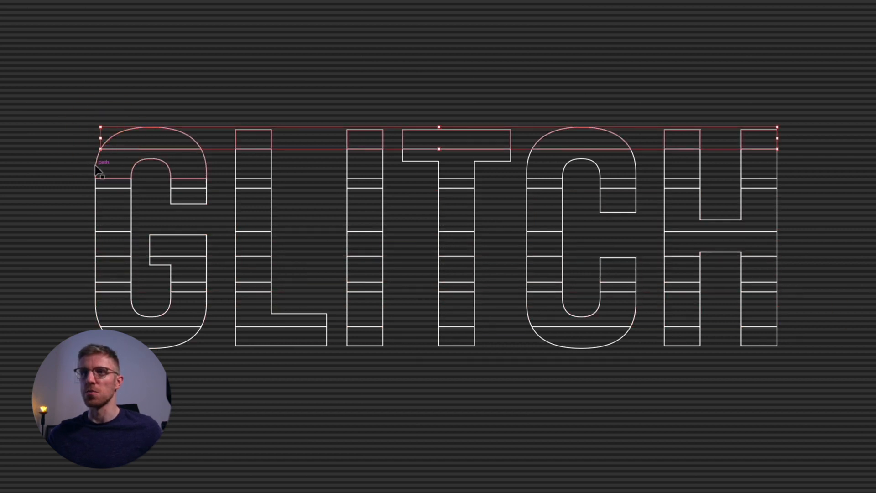
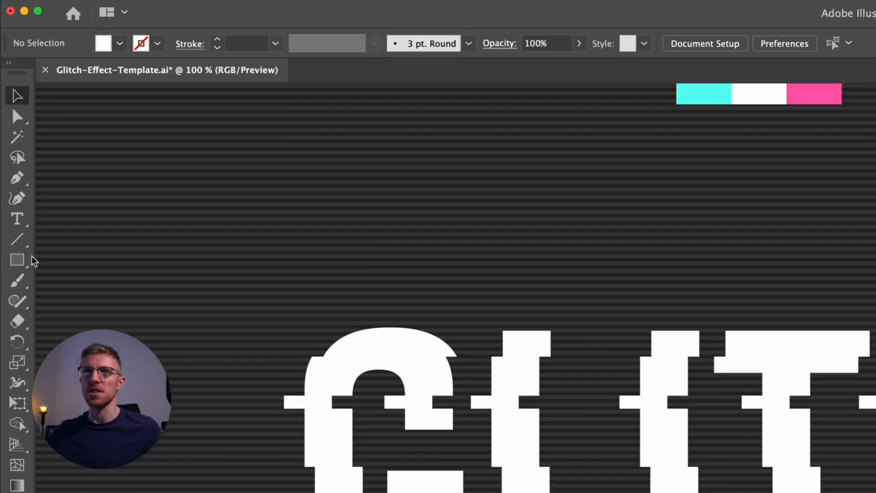
Draw small white rectangles of varied sizes, mostly about 20 to 60 px wide, scattered around the GLITCH lettering with one between the letters
drag(115, 162, 135, 169)
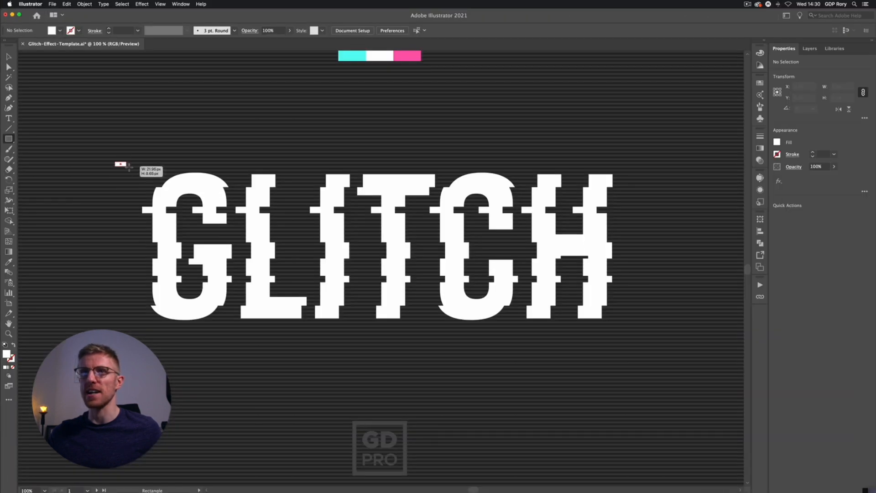
drag(242, 340, 275, 351)
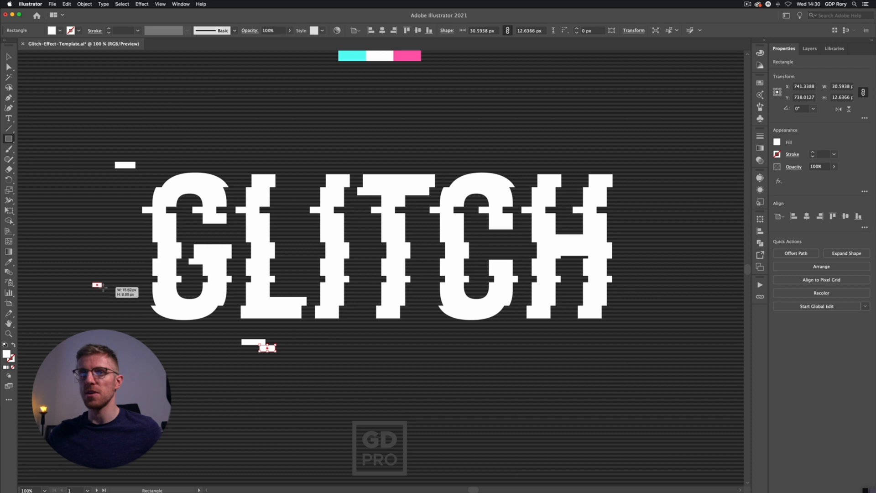
drag(104, 289, 104, 290)
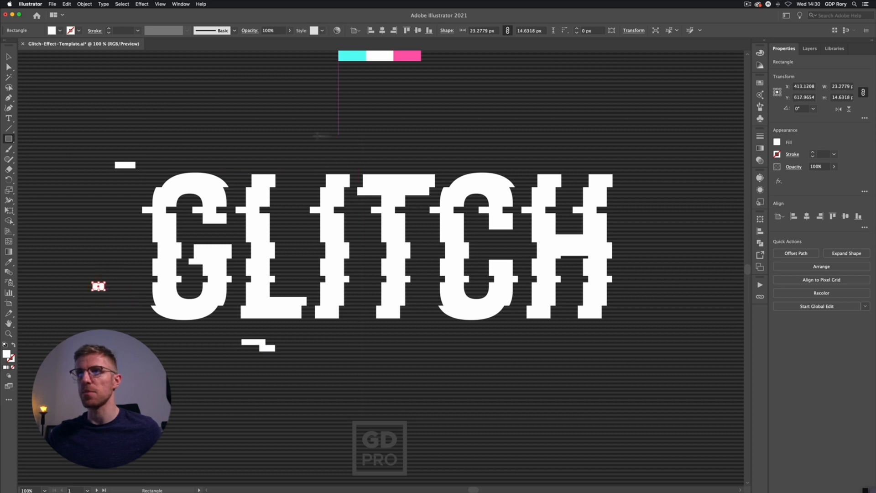
drag(299, 132, 312, 137)
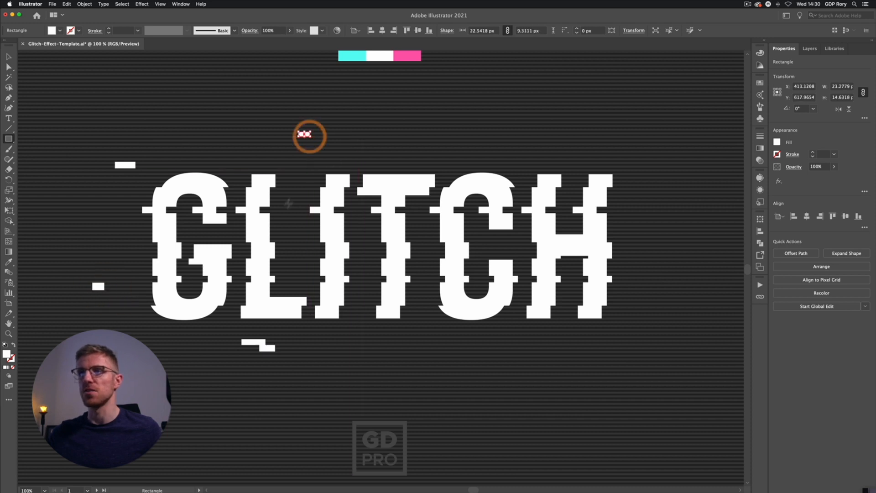
drag(289, 229, 299, 231)
mouse_move(423, 150)
mouse_down()
mouse_move(489, 146)
mouse_move(434, 150)
mouse_up()
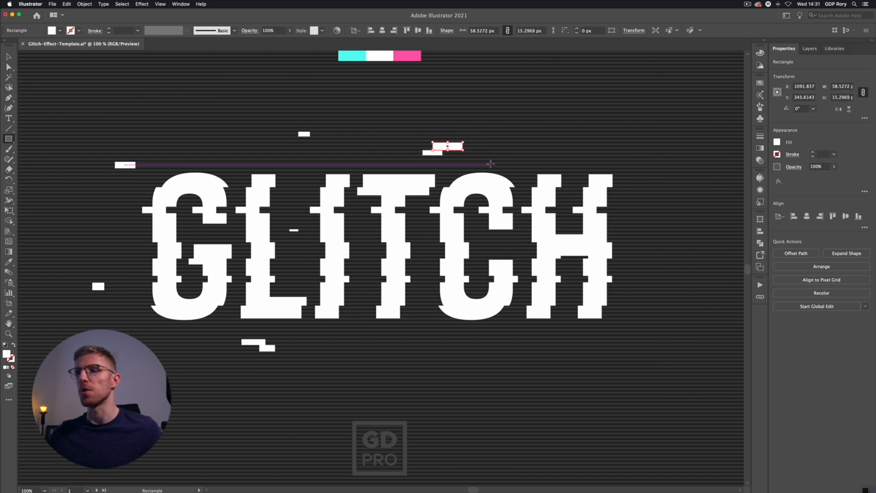
drag(511, 342, 537, 345)
drag(651, 212, 670, 217)
drag(634, 287, 648, 291)
drag(642, 280, 656, 286)
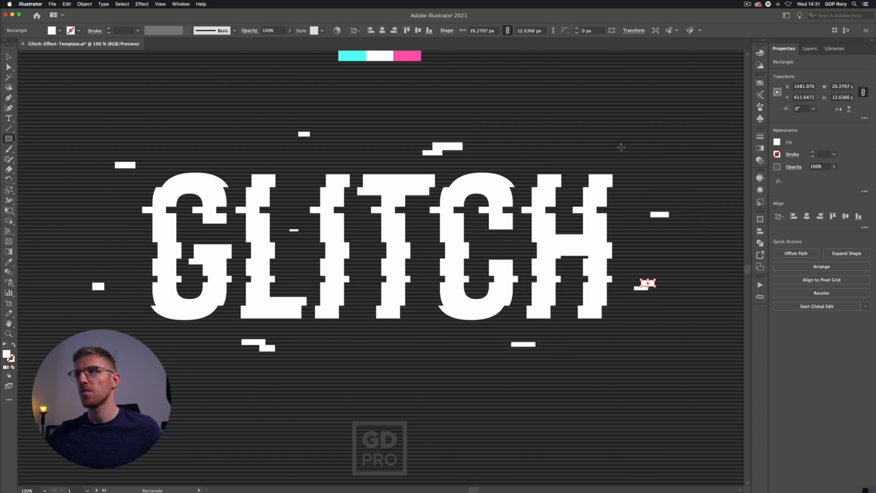
drag(622, 147, 633, 153)
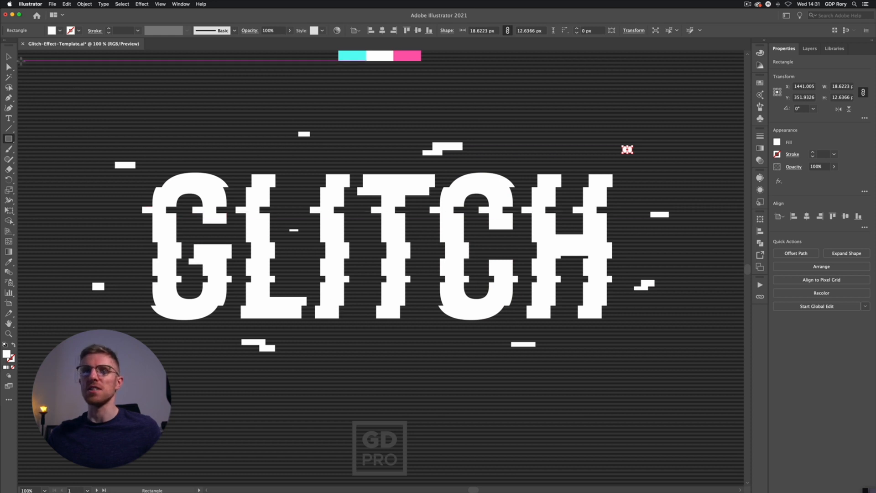
Unite the sliced GLITCH lettering and all the scattered rectangles with Pathfinder
click(8, 57)
click(88, 104)
drag(52, 112, 689, 370)
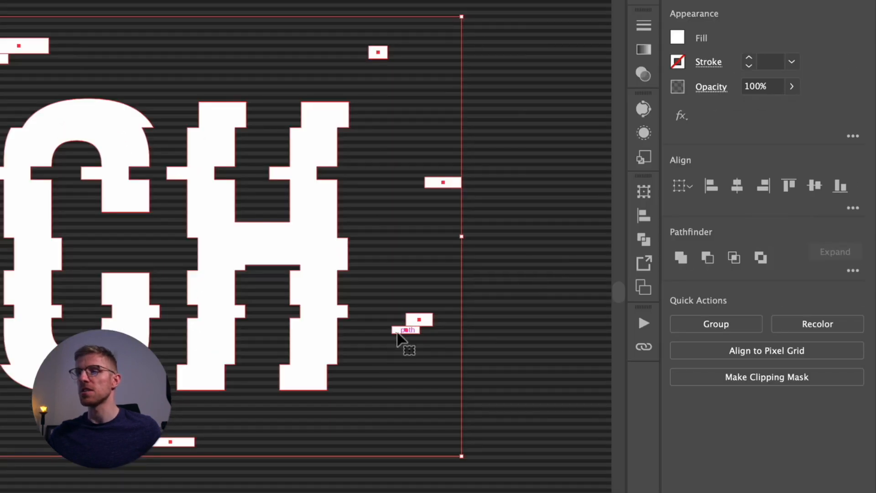
click(683, 259)
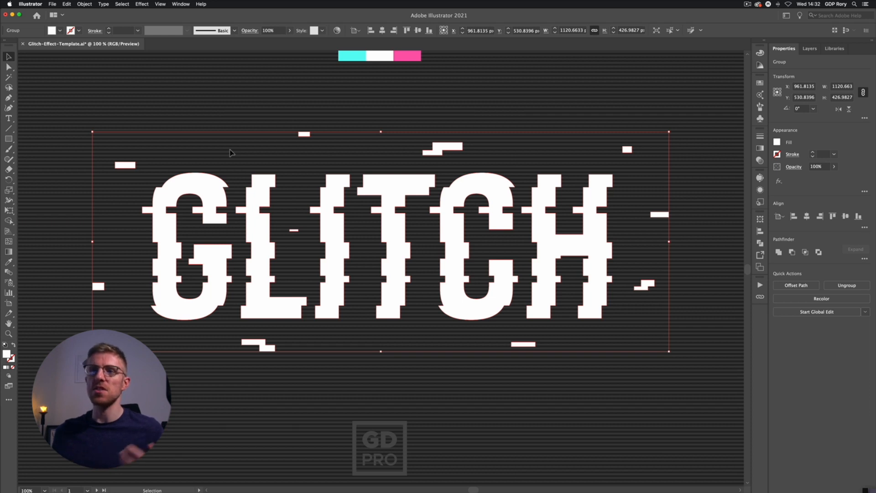
Examine the anchor points and sharp corners of the united GLITCH lettering up close
key(a)
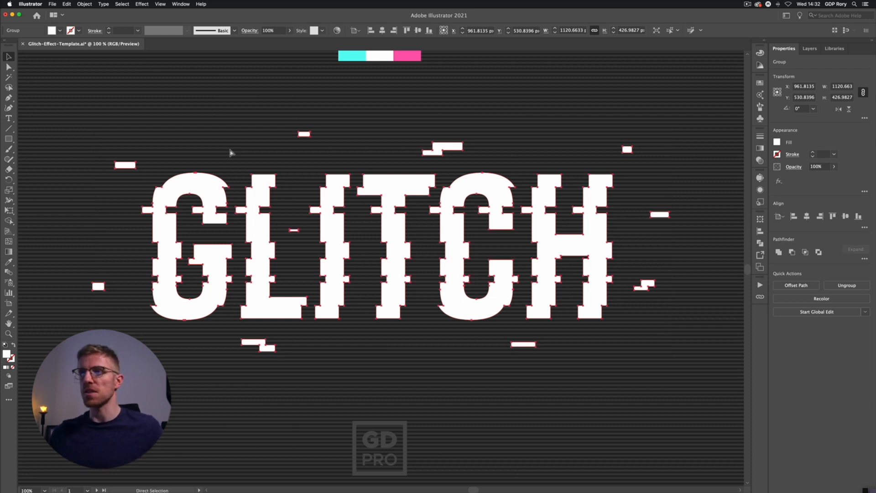
key(super+equal)
key(super+equal)
key(super+equal)
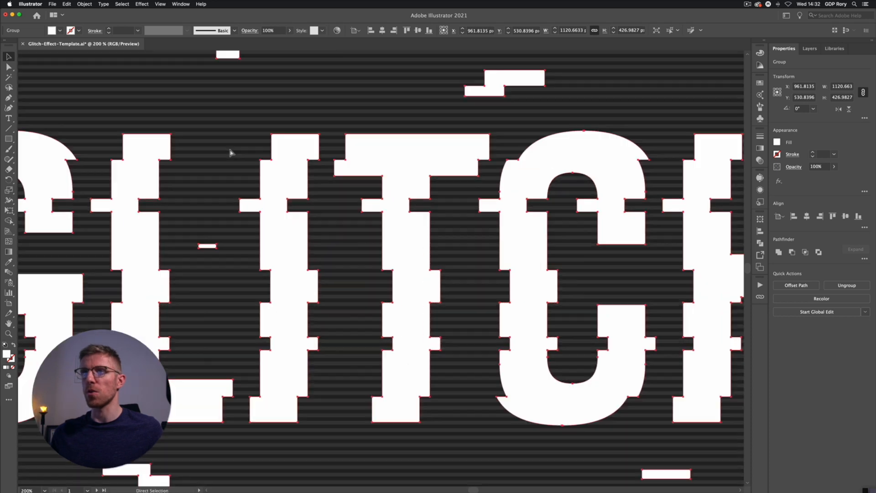
key(super+minus)
key(super+minus)
key(super+minus)
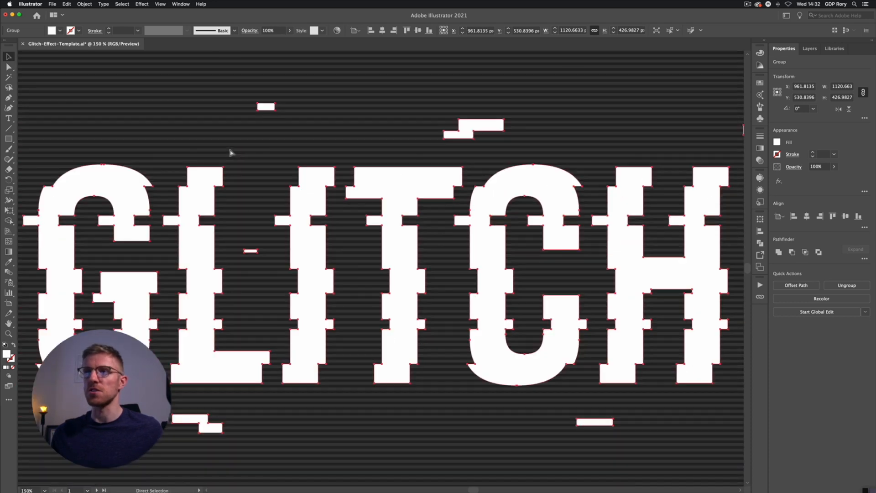
key(v)
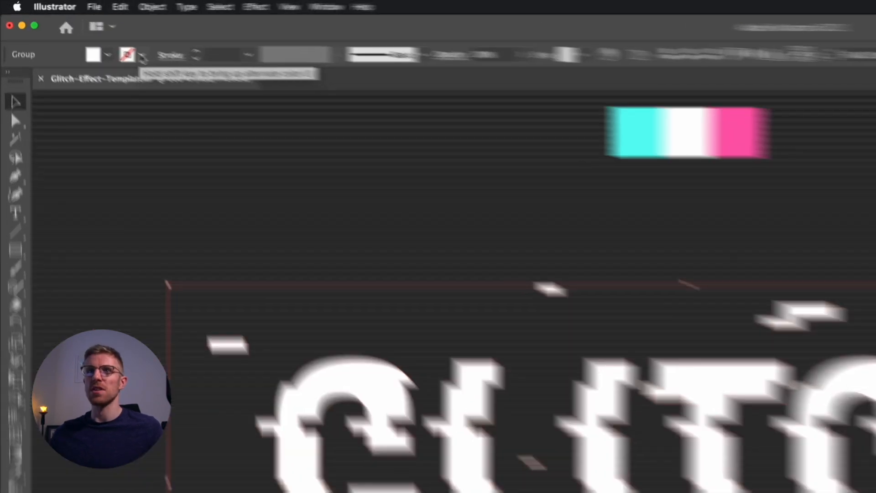
Give the united GLITCH artwork a white 4 pt stroke with round corner joins
click(78, 31)
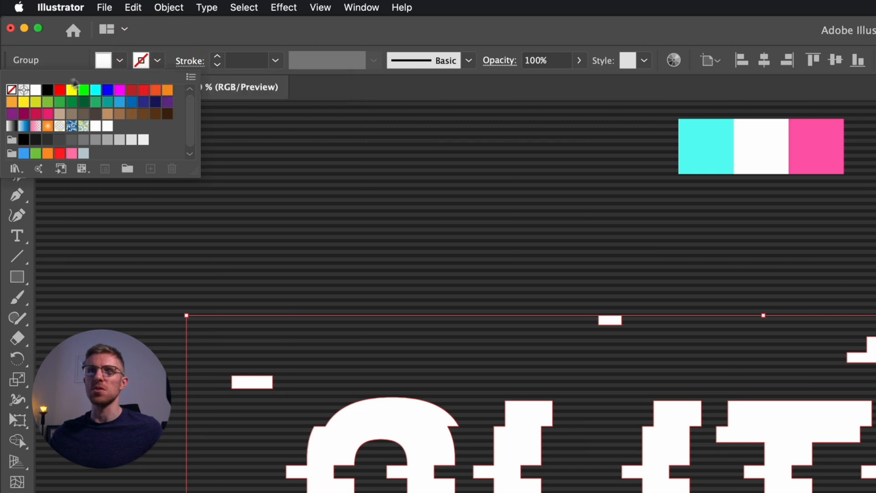
click(36, 90)
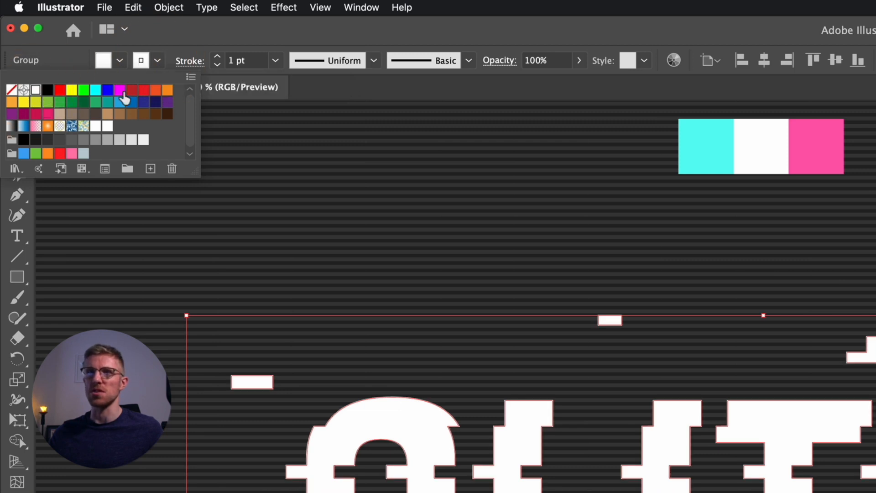
click(181, 67)
click(181, 67)
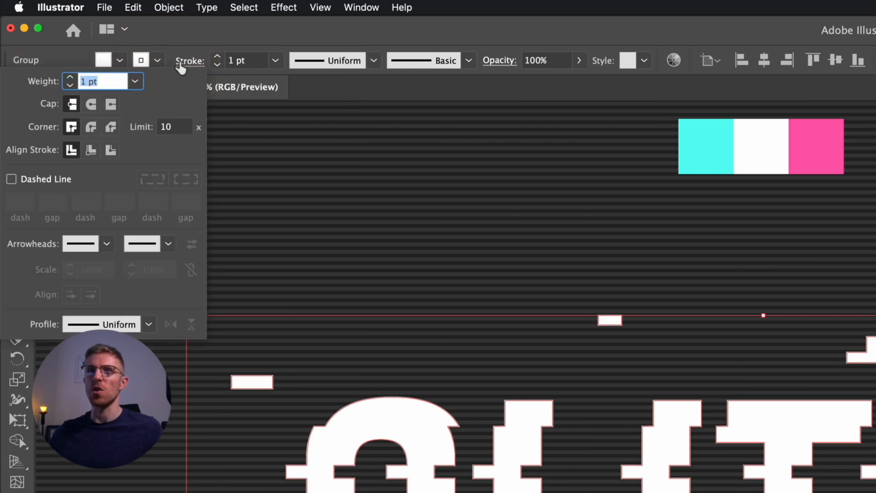
click(92, 128)
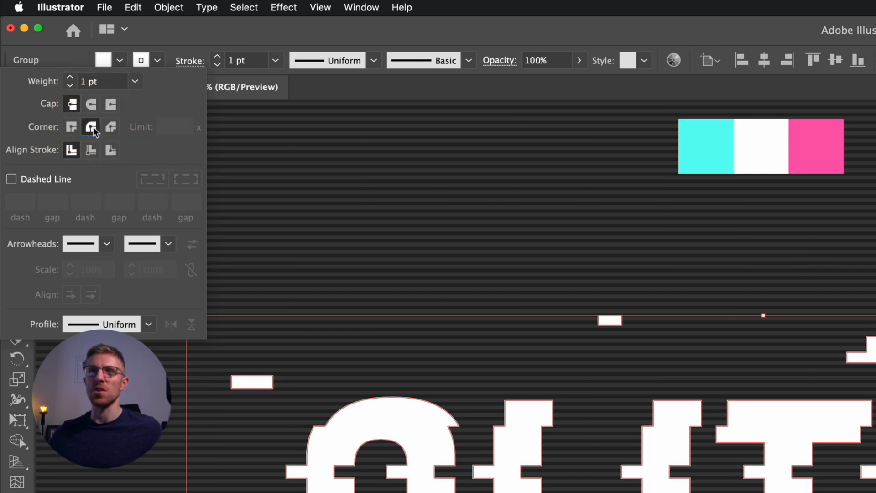
click(173, 31)
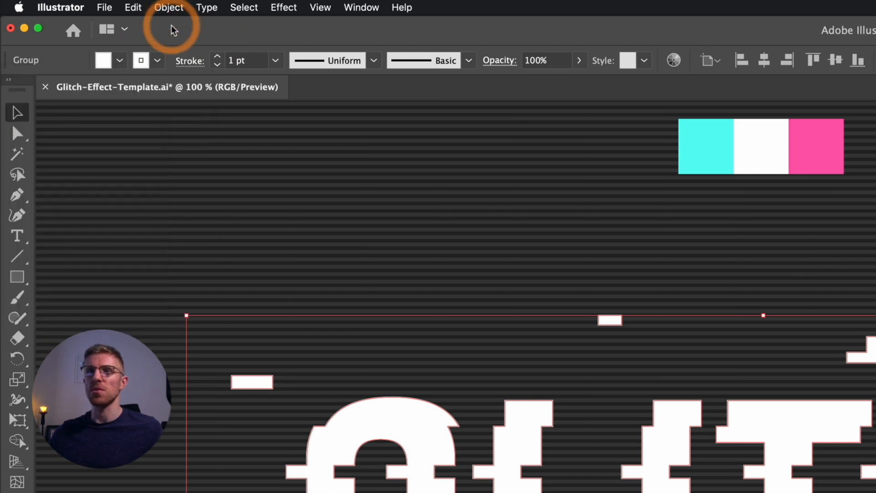
click(218, 58)
click(218, 58)
click(218, 58)
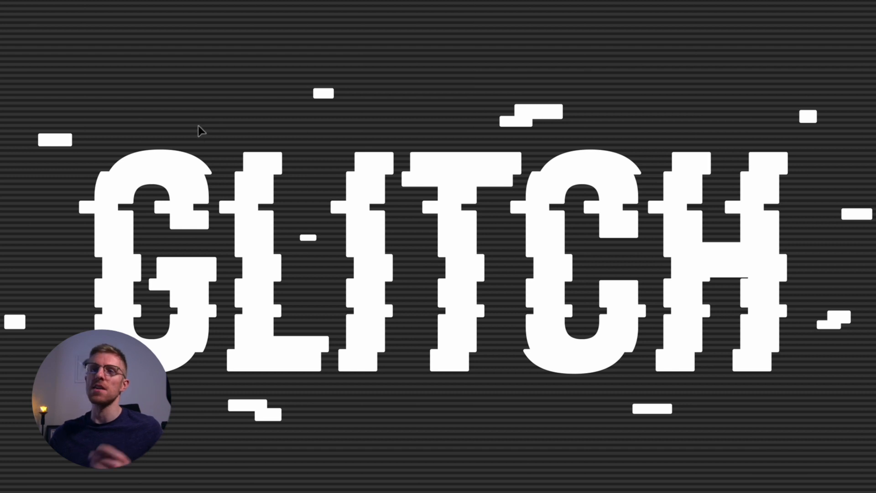
Expand the fill and stroke of the GLITCH artwork, and unite the resulting shapes with Pathfinder
click(169, 175)
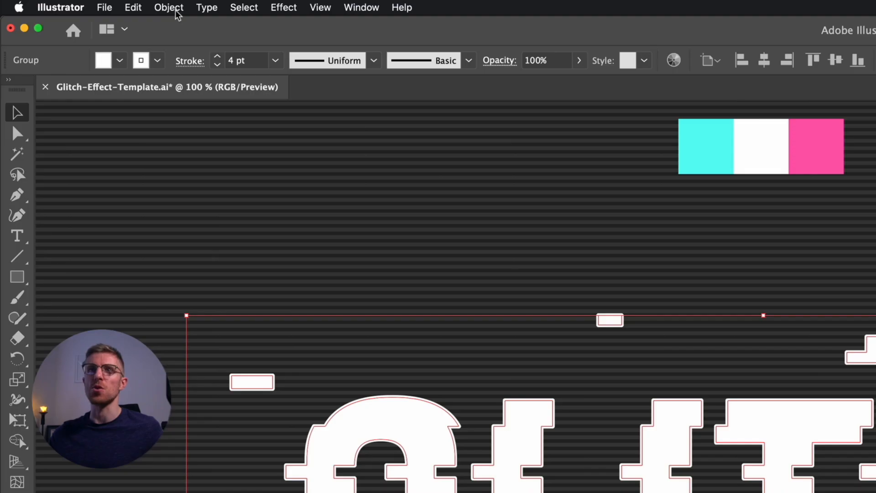
click(176, 9)
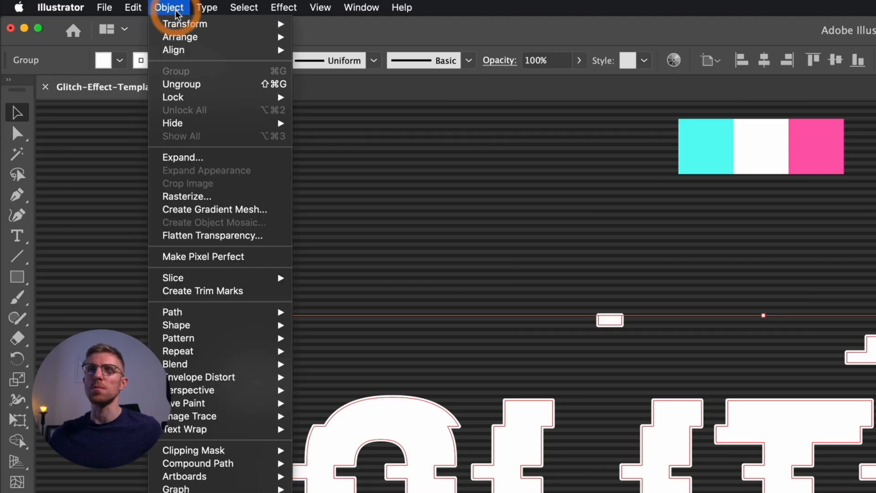
click(178, 156)
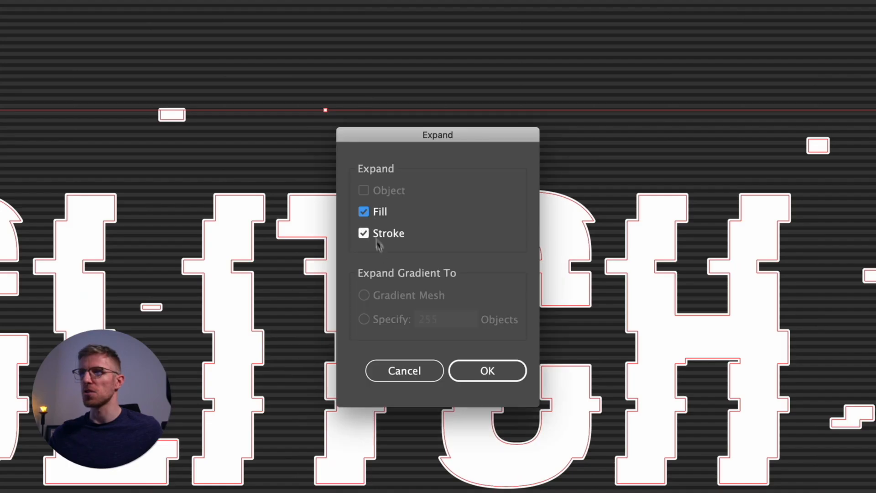
click(484, 375)
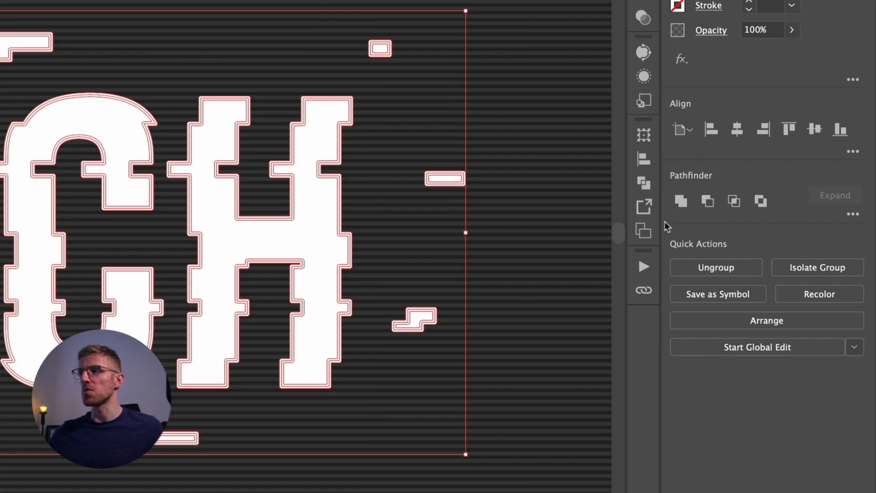
click(685, 203)
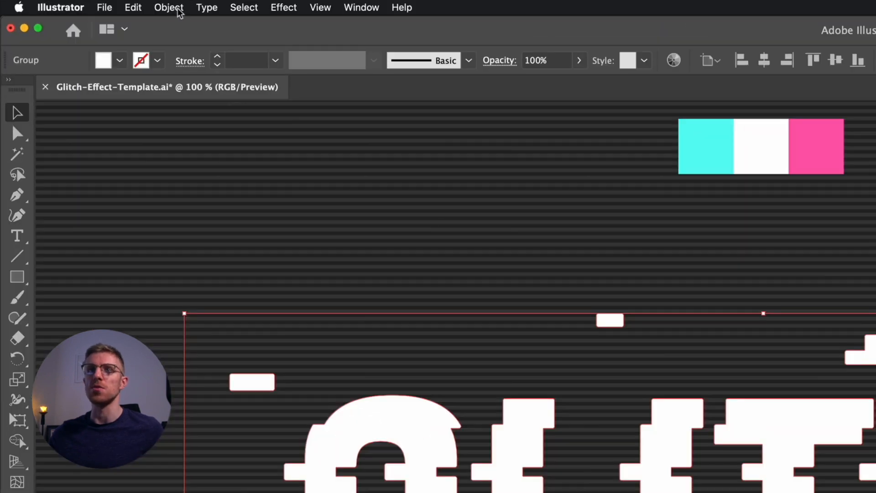
Make the united GLITCH artwork into a compound path
click(87, 4)
mouse_move(99, 233)
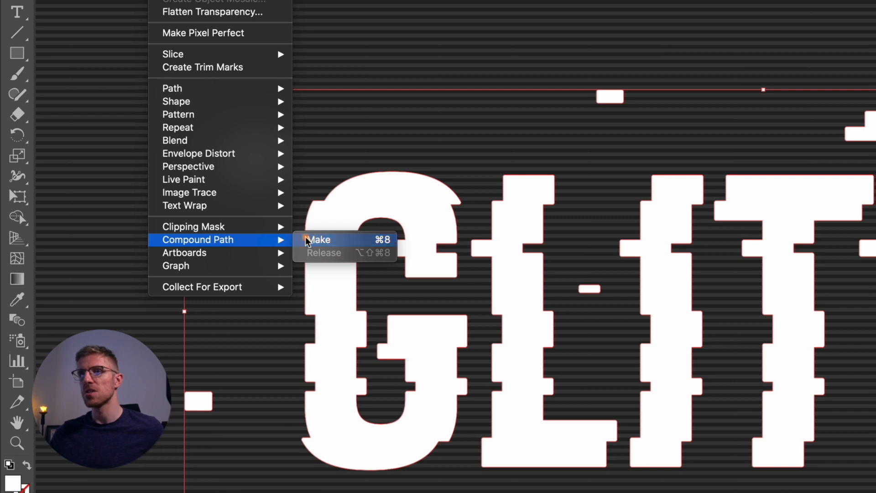
click(315, 240)
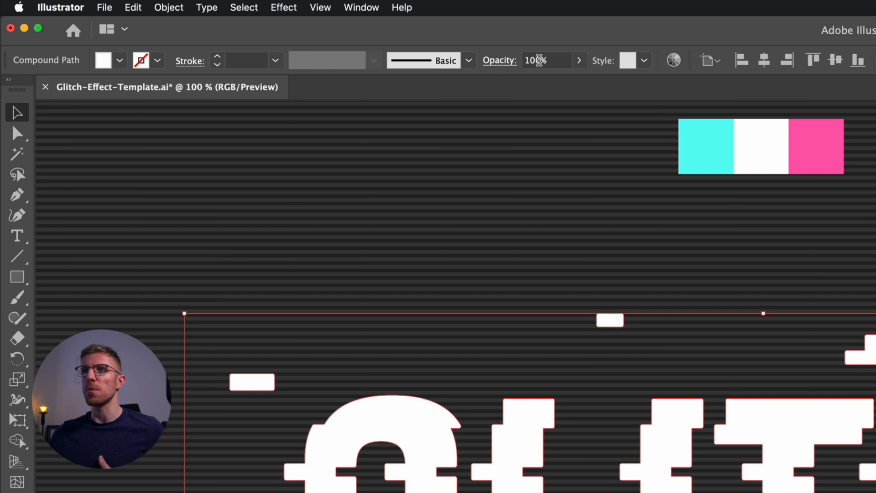
Set the compound path's opacity to 50% and place a duplicate of it about 10 px to the right
click(537, 61)
text(50)
key(Return)
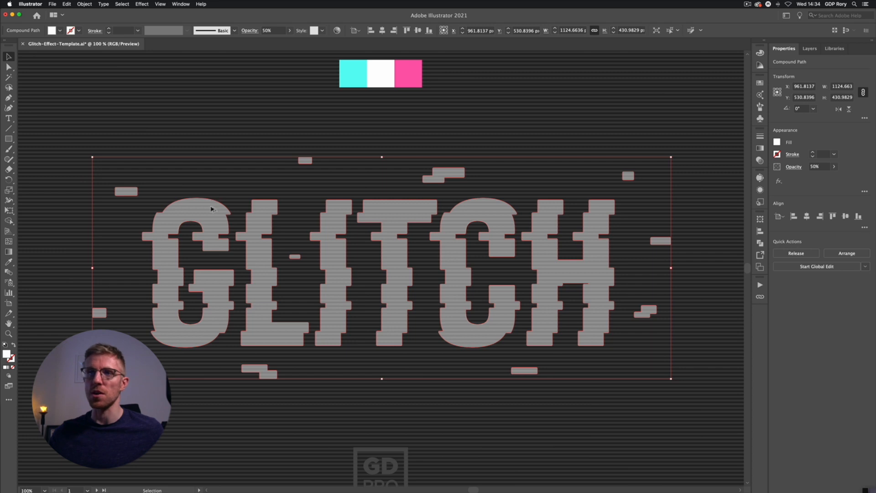
drag(210, 207, 216, 207)
drag(199, 152, 200, 158)
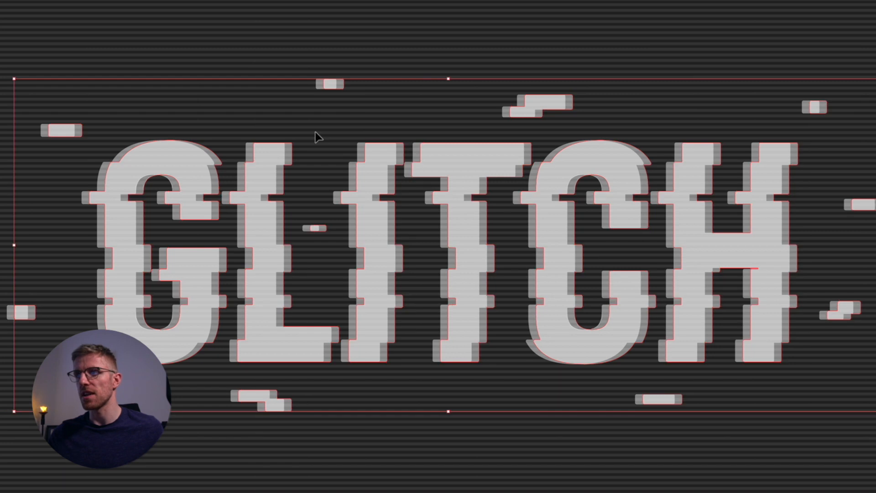
Recolor the front GLITCH copy with the pink swatch and the offset rear copy with the cyan swatch
key(a)
key(v)
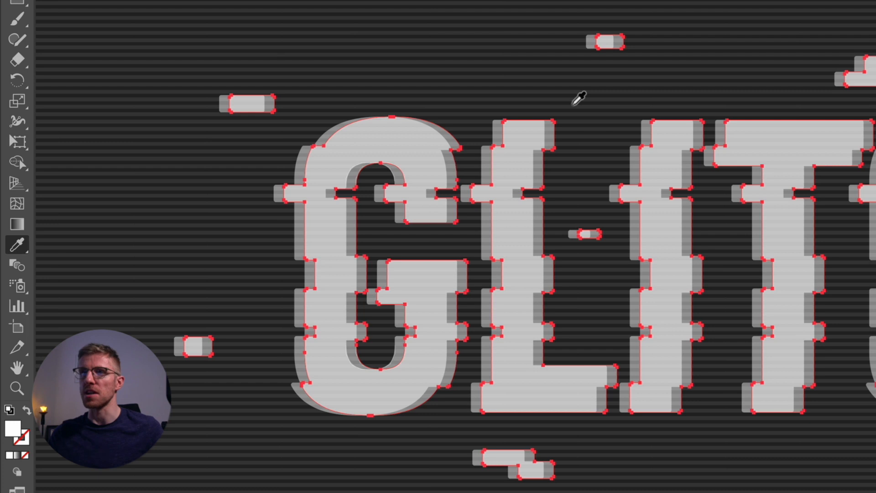
click(19, 244)
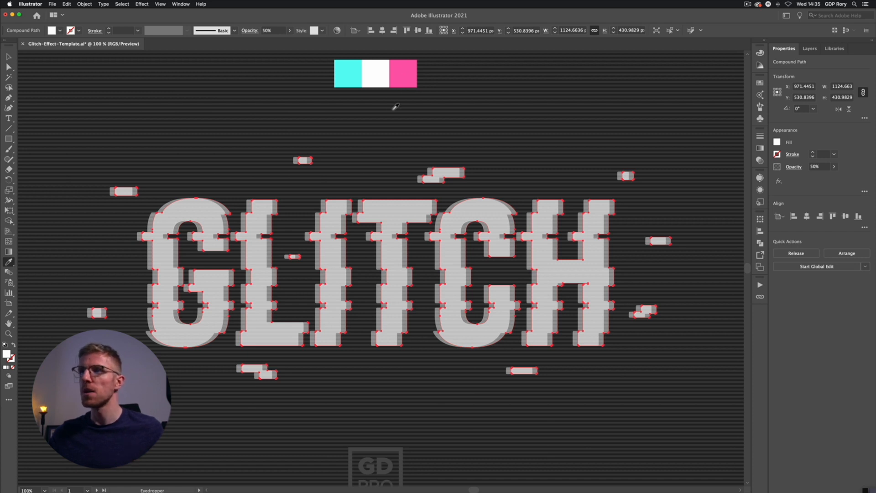
click(411, 68)
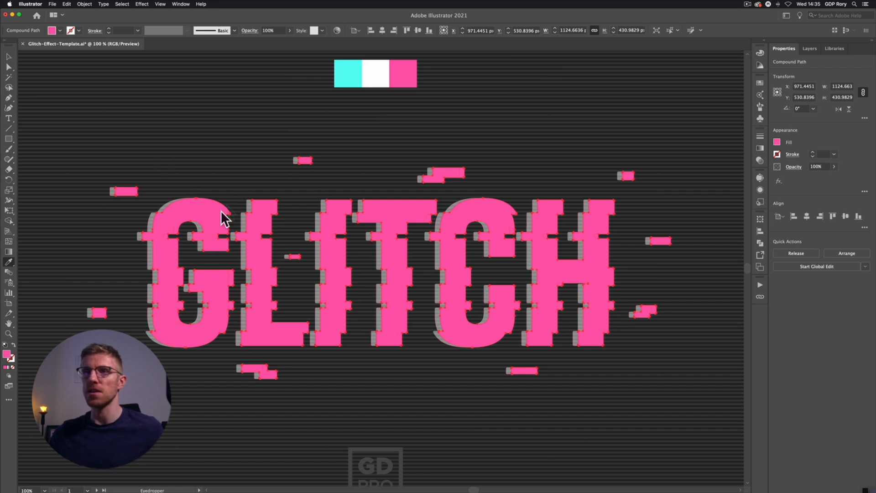
click(8, 57)
click(159, 235)
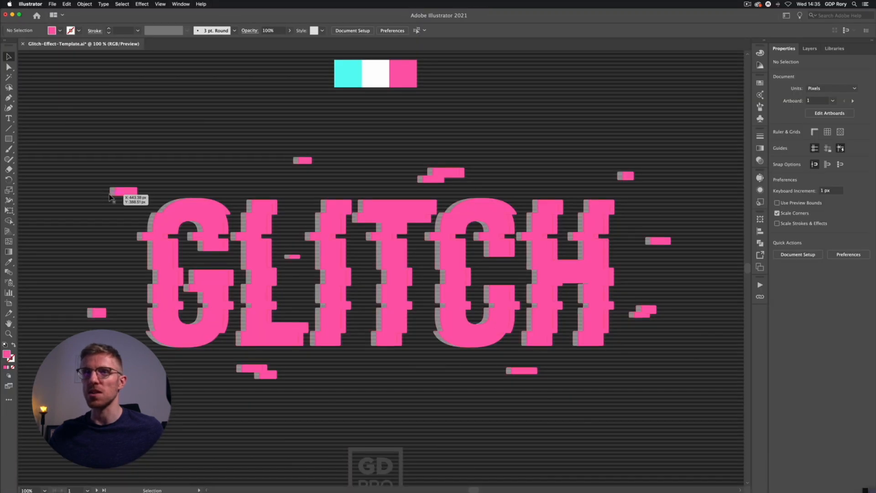
click(110, 197)
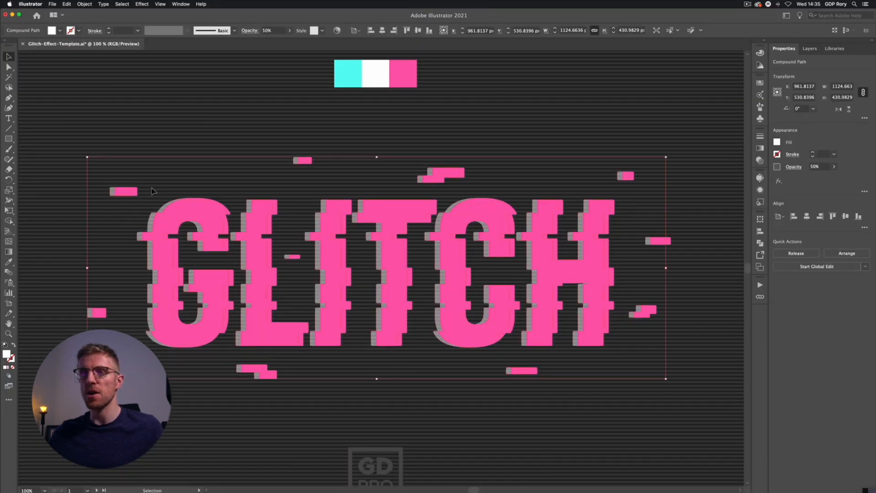
Intersect the pink and cyan GLITCH copies with Pathfinder and recolor the resulting overlap shape with the white swatch
click(761, 244)
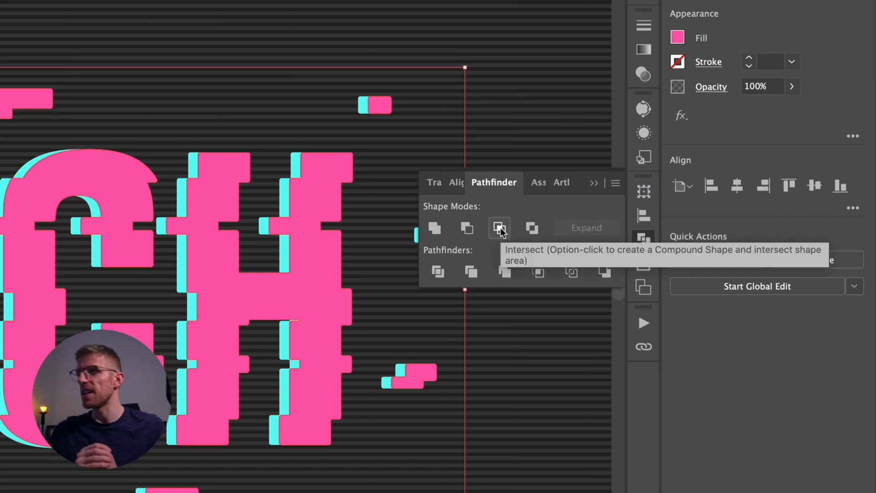
click(500, 229)
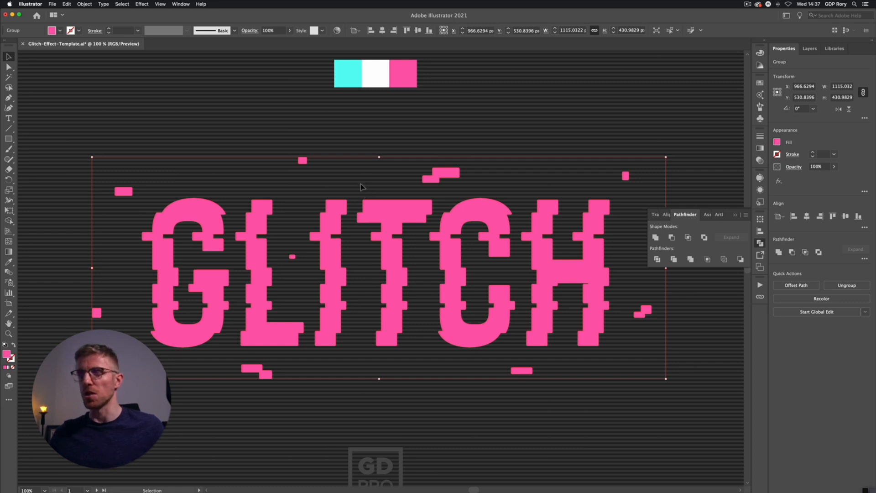
key(i)
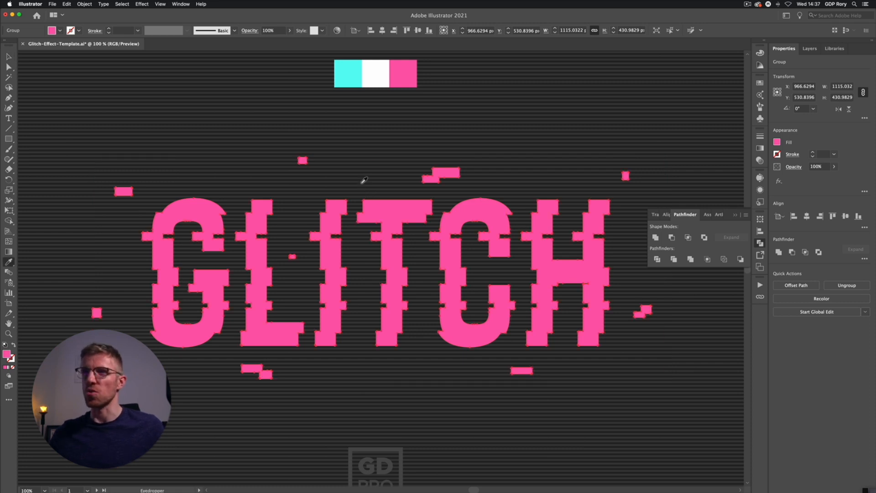
click(372, 76)
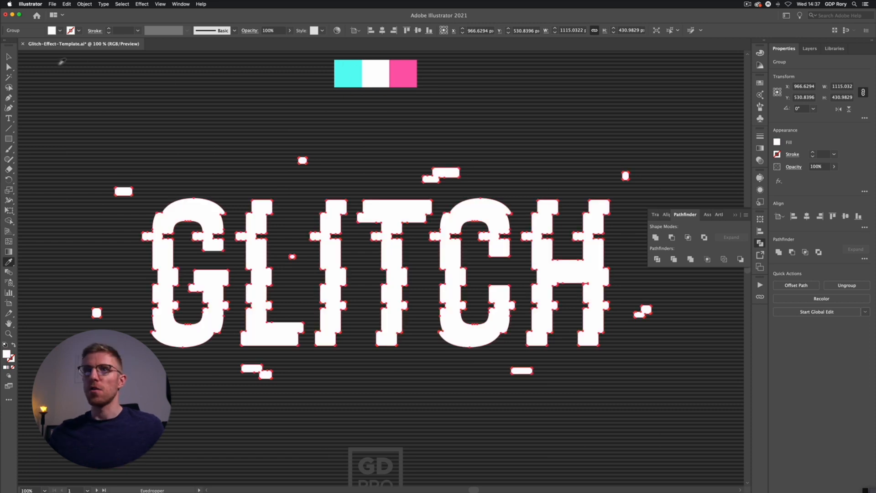
click(8, 56)
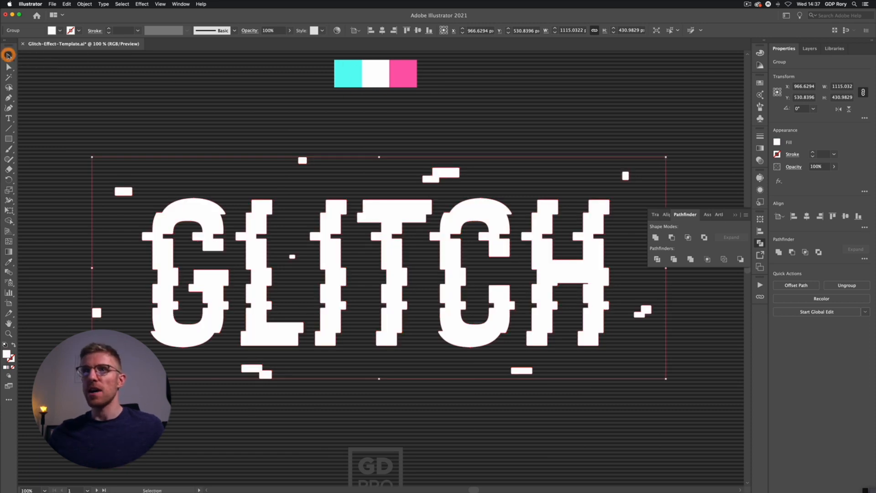
click(121, 106)
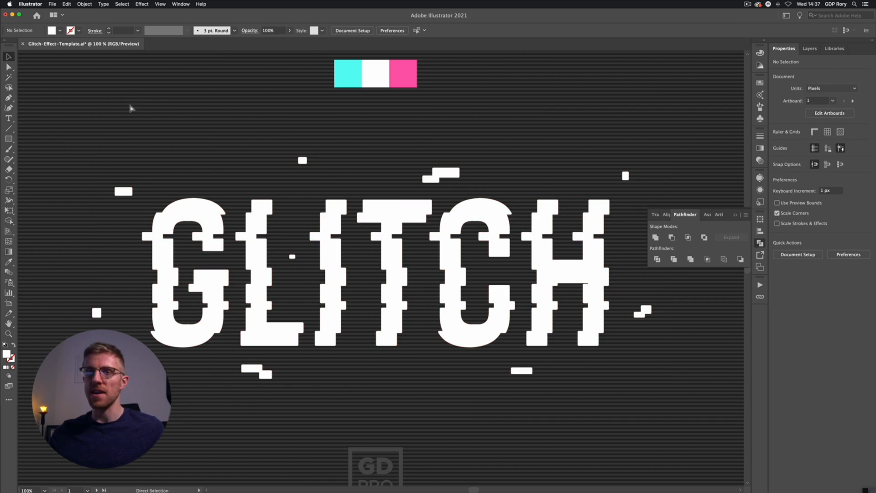
Show the hidden pink and cyan GLITCH artwork and send it to the back, behind the white overlap shape
key(alt+super+3)
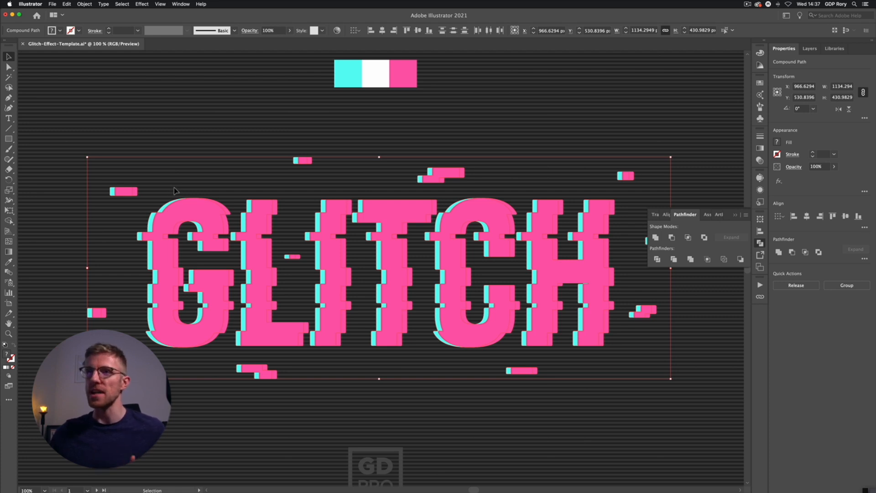
right_click(200, 215)
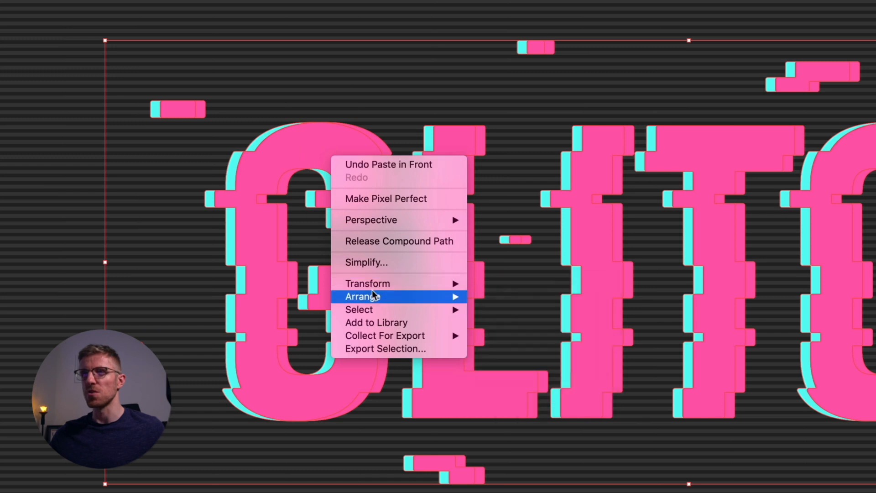
mouse_move(374, 296)
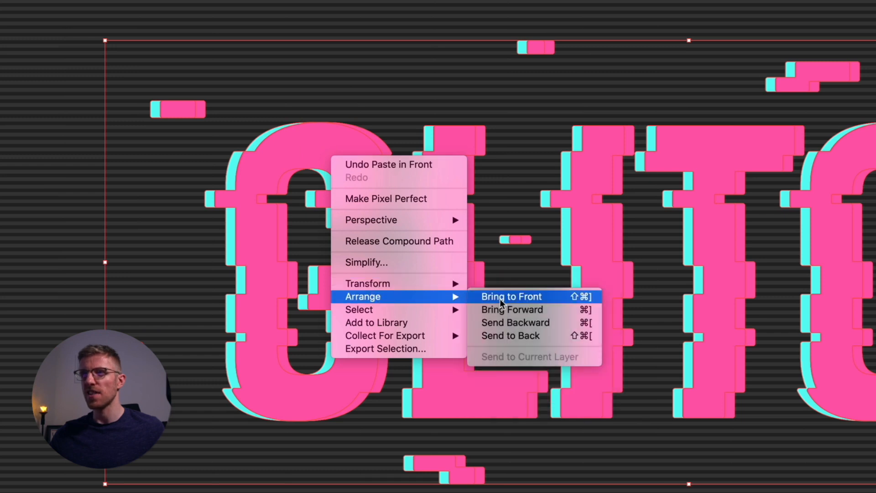
click(510, 337)
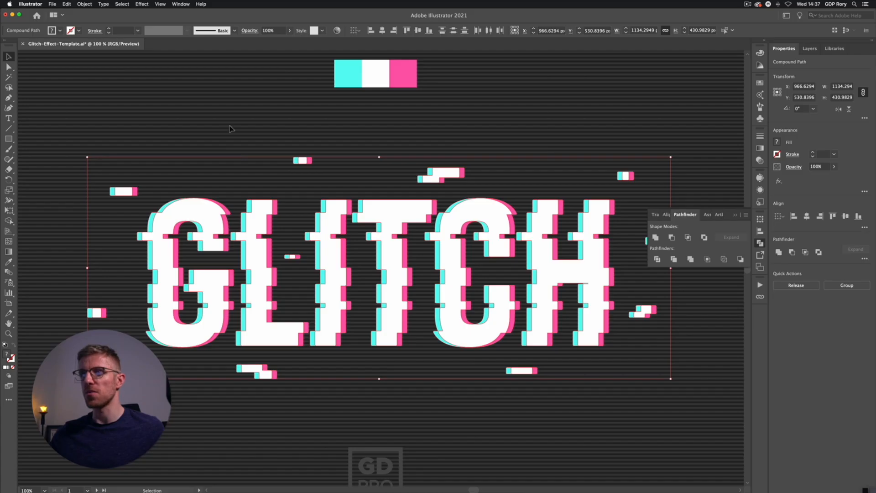
click(231, 128)
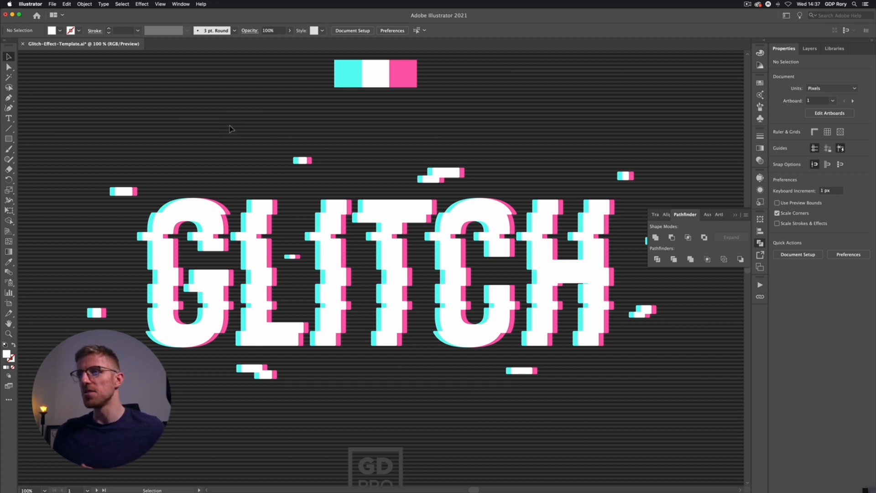
Select all of the cyan, white and pink GLITCH artwork and group it
scroll(230, 129, down, 1)
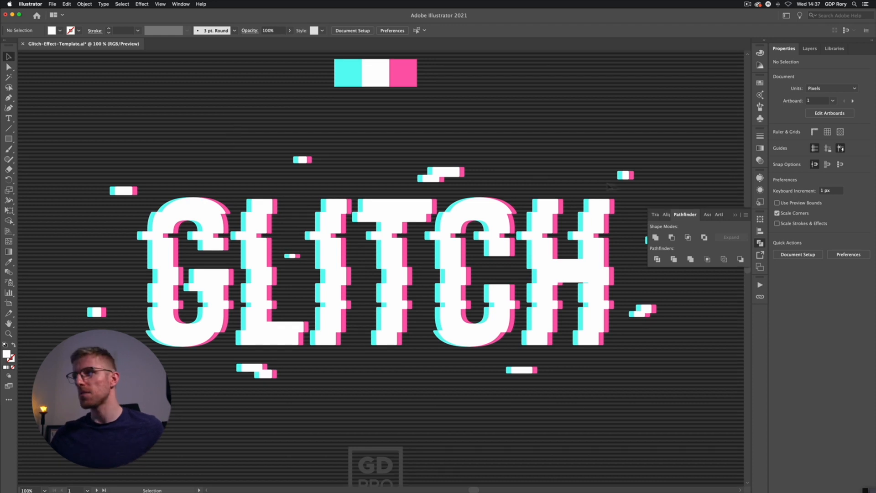
click(736, 216)
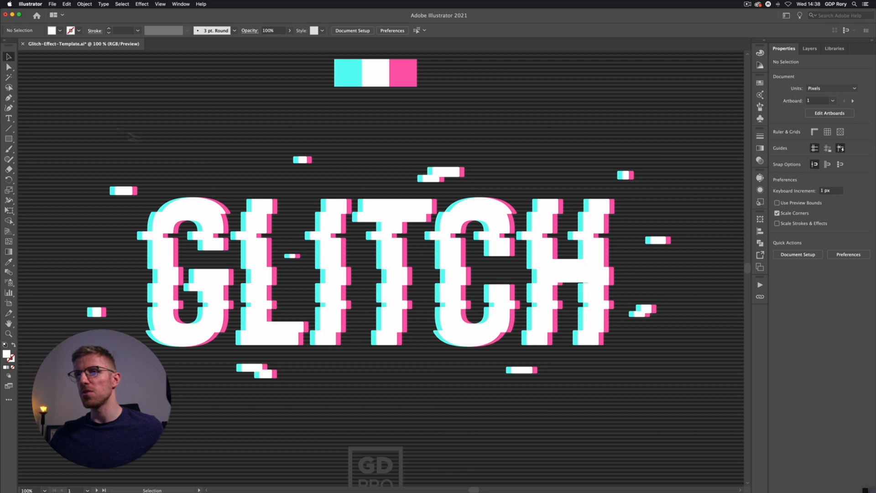
key(super+a)
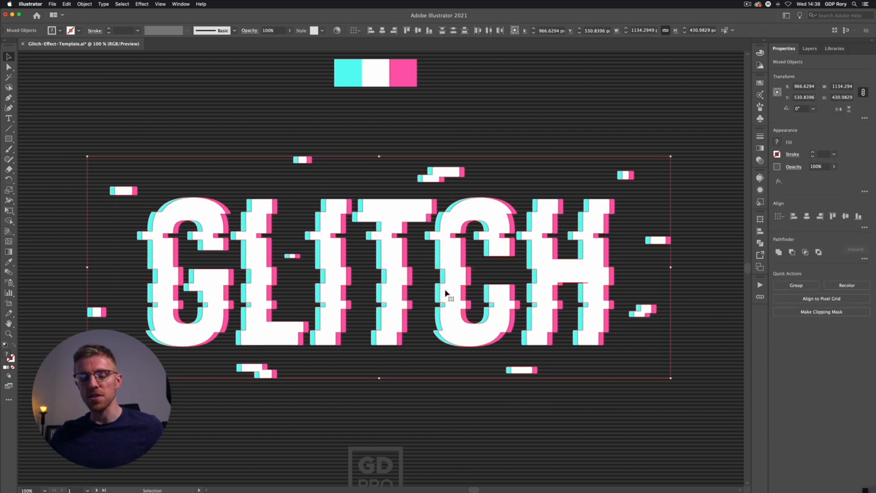
key(super+g)
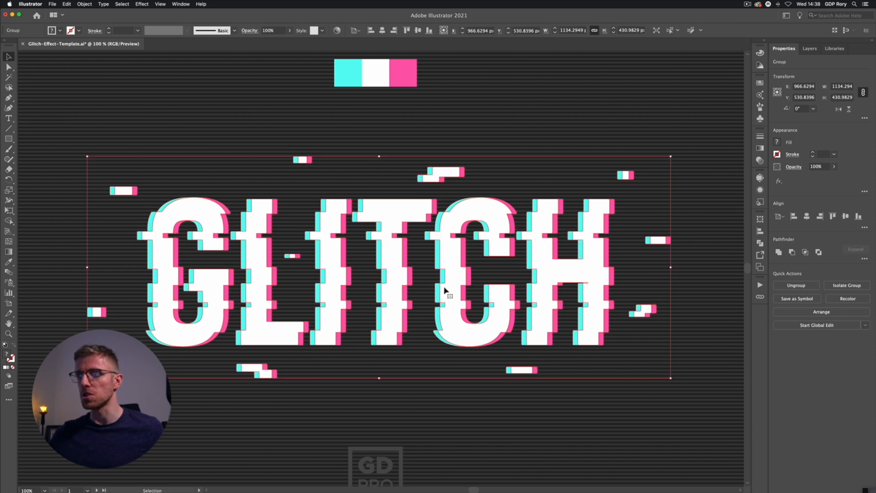
Open the Shear settings for the GLITCH group, using an 8° angle on the horizontal axis with the preview on
right_click(388, 258)
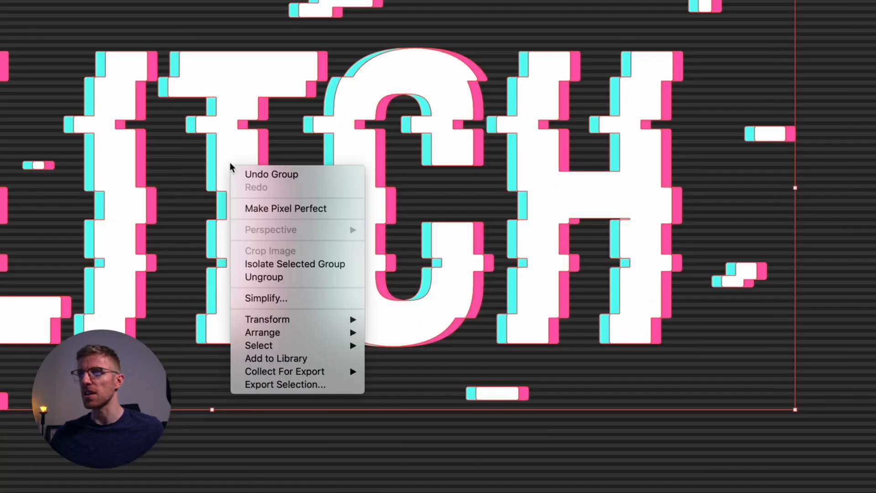
mouse_move(418, 331)
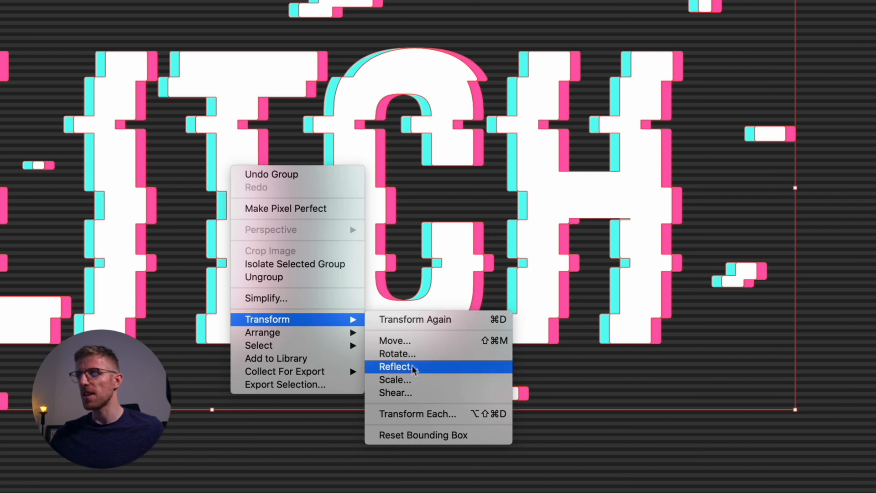
click(413, 394)
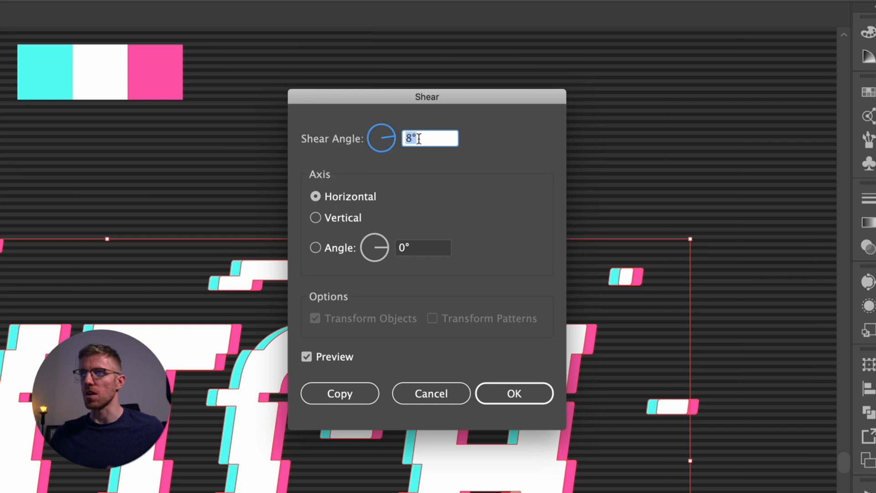
Try shearing the GLITCH group along the vertical axis with an angle of -8°
click(346, 218)
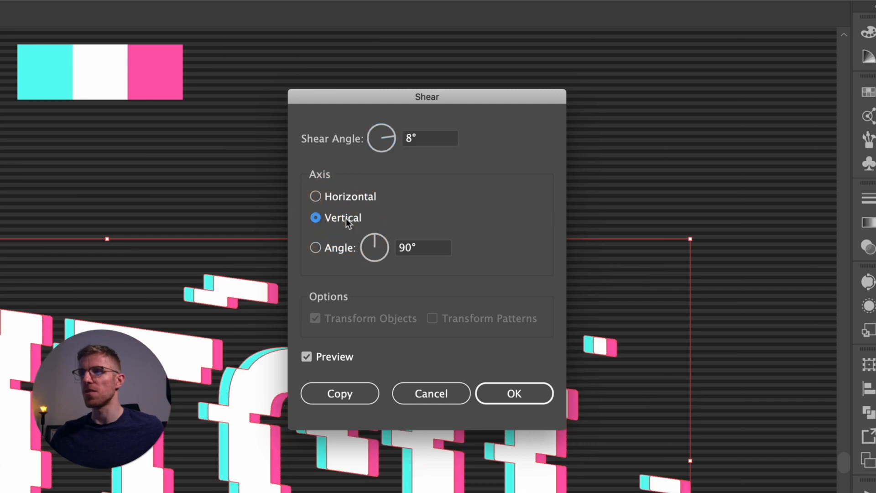
click(423, 143)
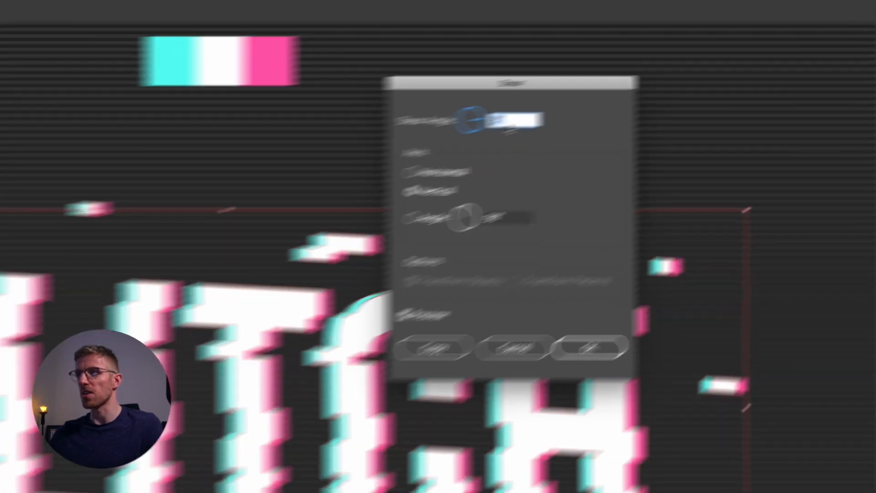
key(Down)
key(Down)
key(Down)
key(Down)
key(Down)
key(Down)
key(Down)
key(Down)
key(Down)
key(Down)
key(Down)
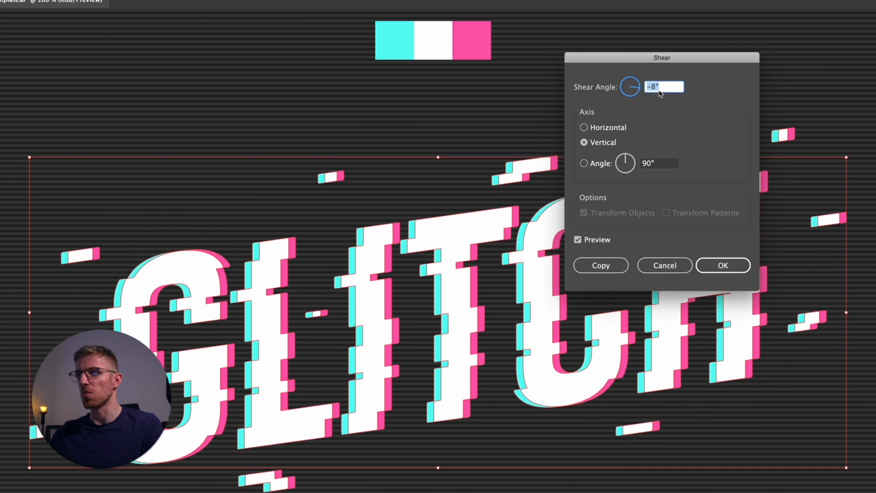
key(Up)
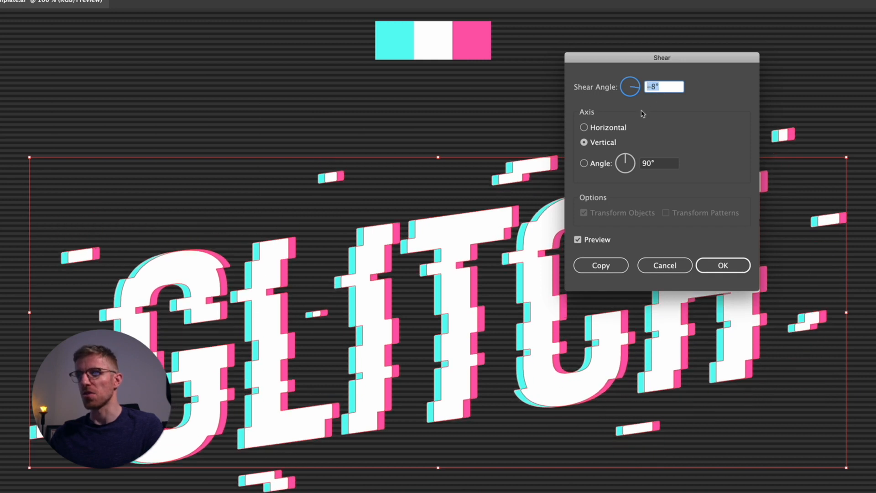
Shear the GLITCH group along the horizontal axis by 8° and apply the transformation
click(605, 129)
click(646, 87)
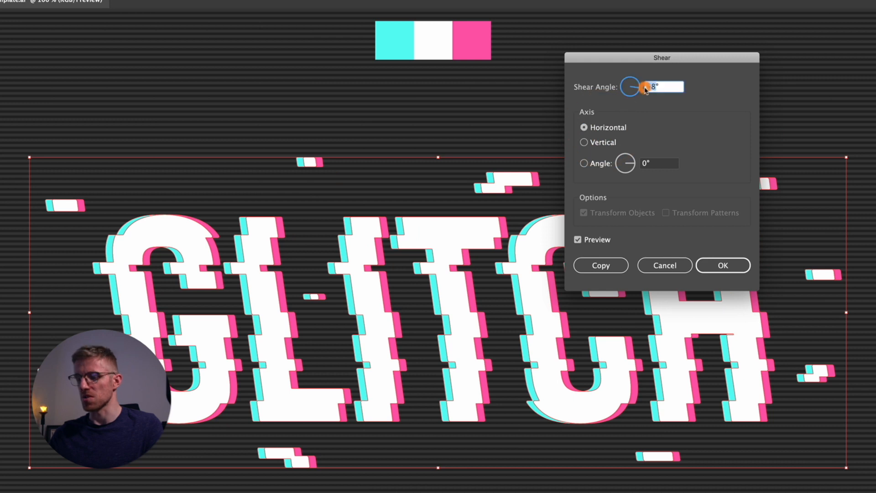
text(8)
click(703, 262)
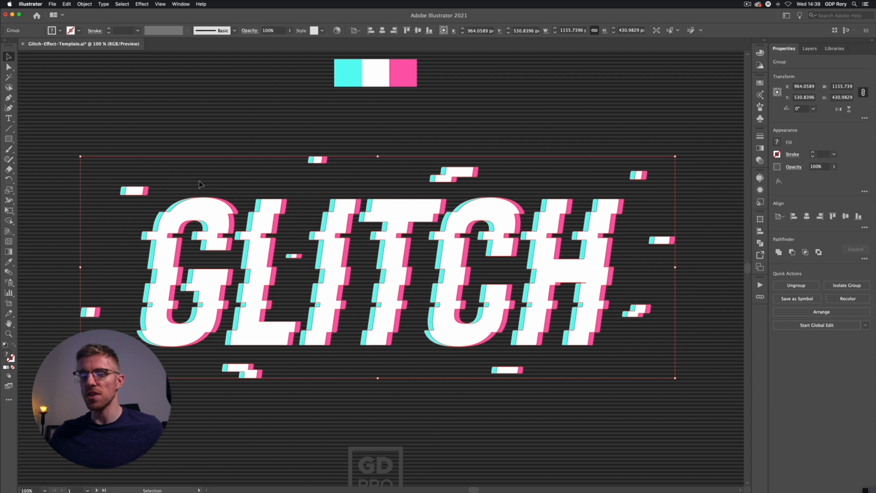
key(a)
key(v)
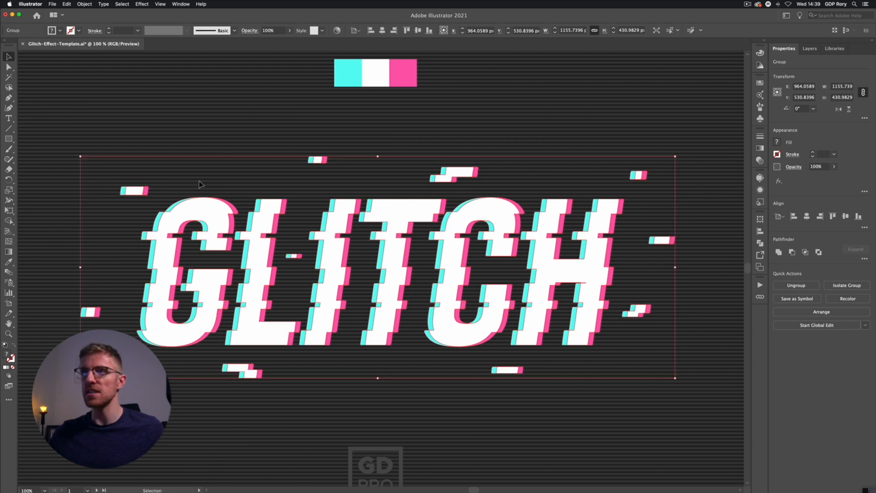
key(a)
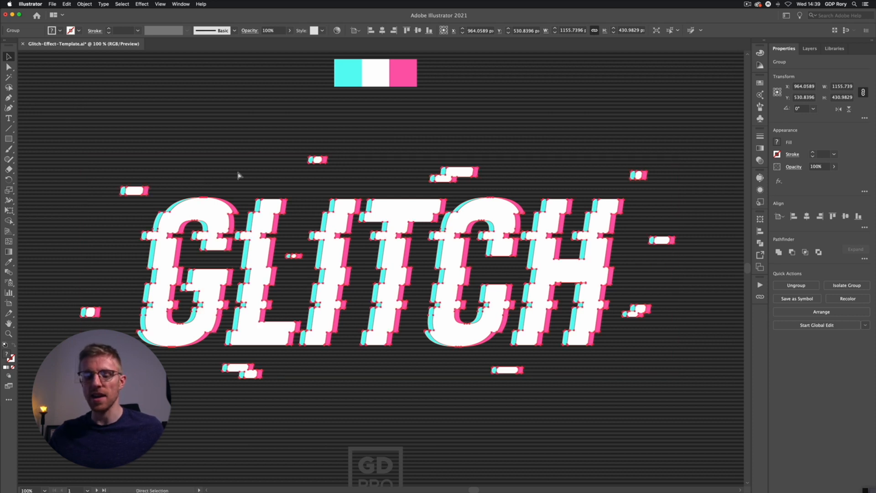
key(v)
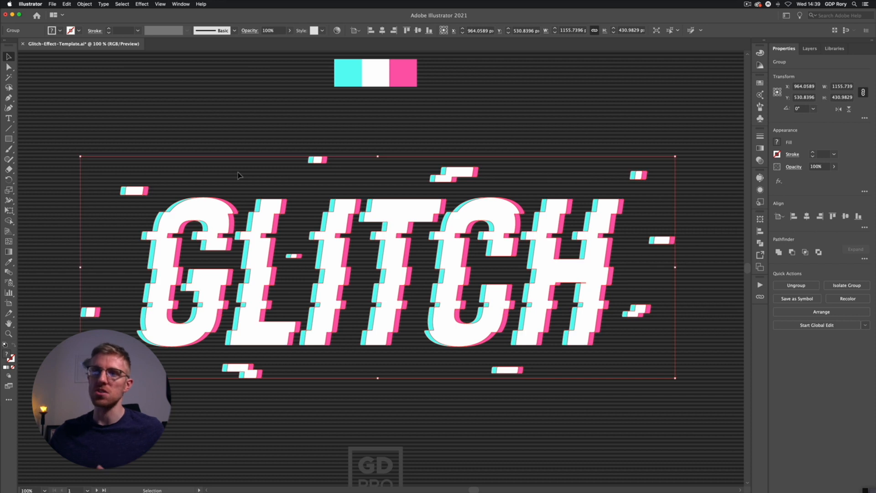
Unite the front copy of the GLITCH group into one shape and open the Basic Graphics_Lines pattern swatch library
drag(216, 223, 284, 142)
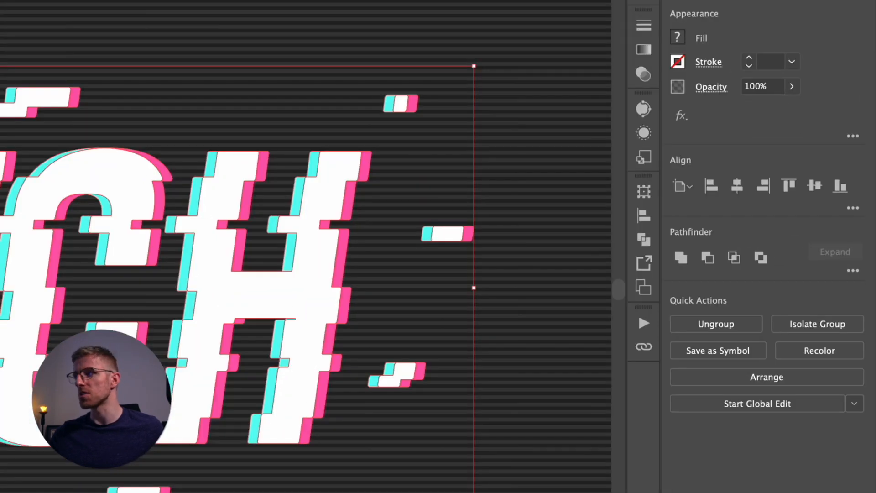
click(680, 258)
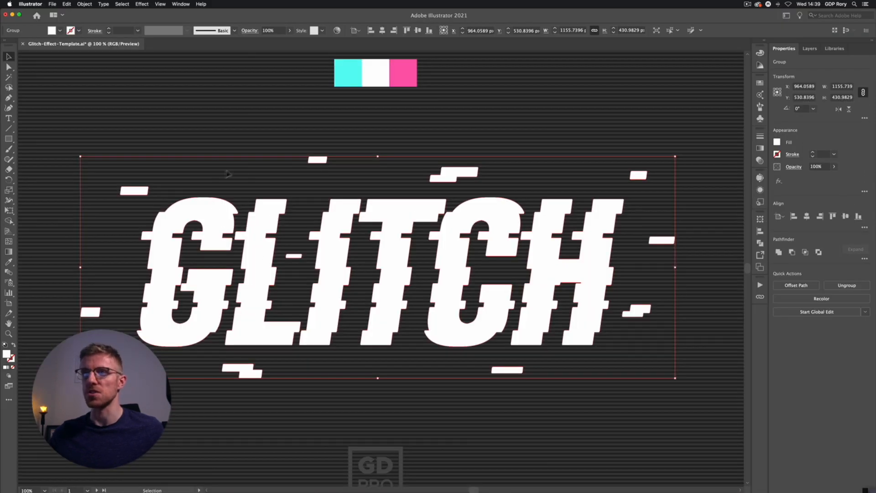
click(59, 31)
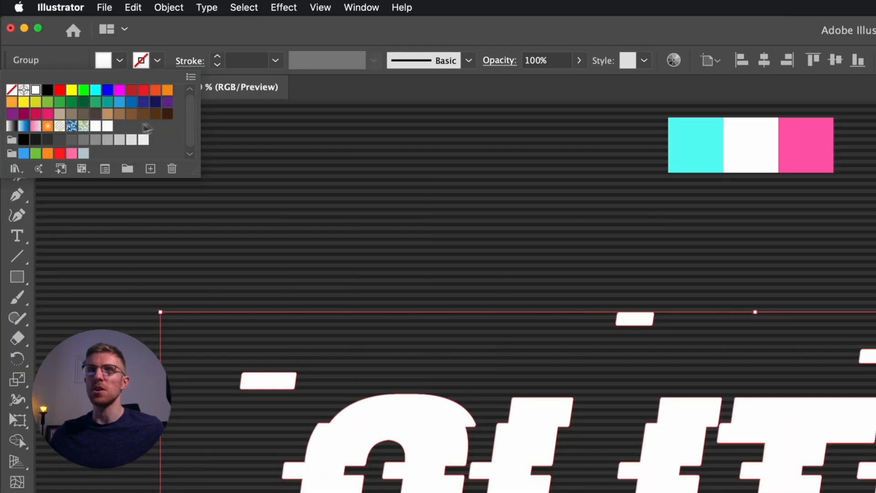
click(192, 78)
mouse_move(302, 362)
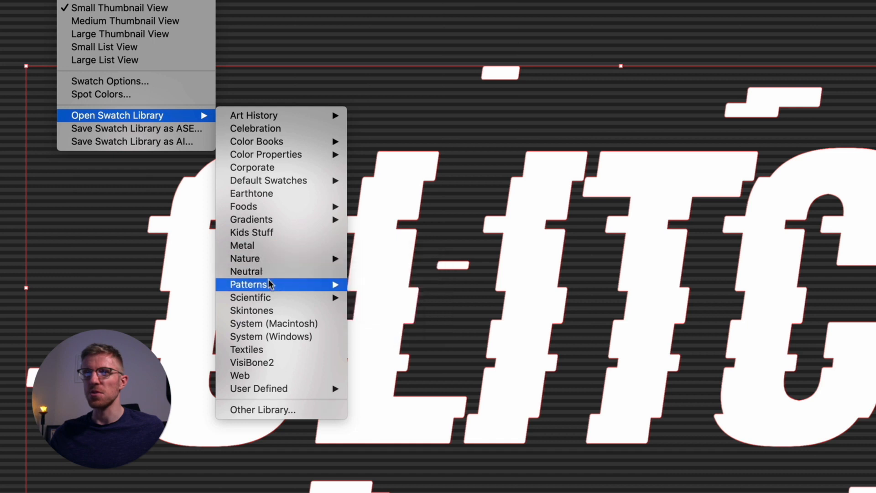
mouse_move(408, 492)
mouse_move(422, 287)
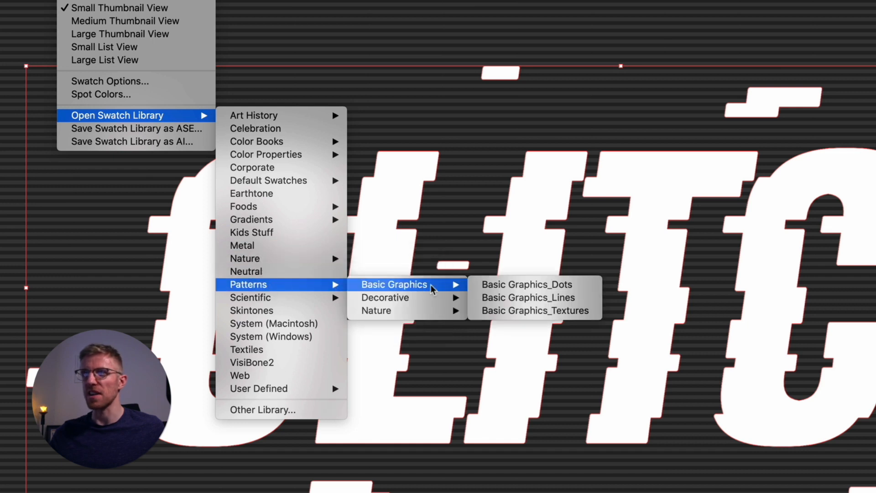
click(507, 299)
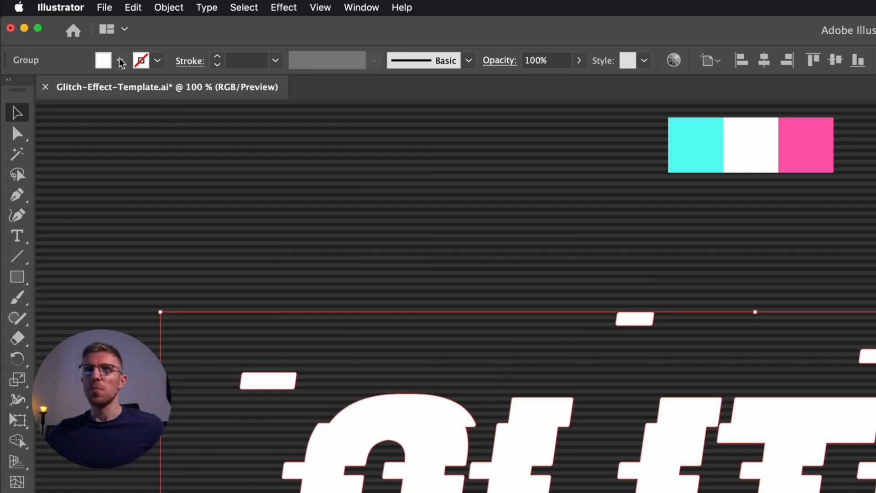
Fill the united GLITCH shape with the New Pattern line swatch and deselect it
click(120, 60)
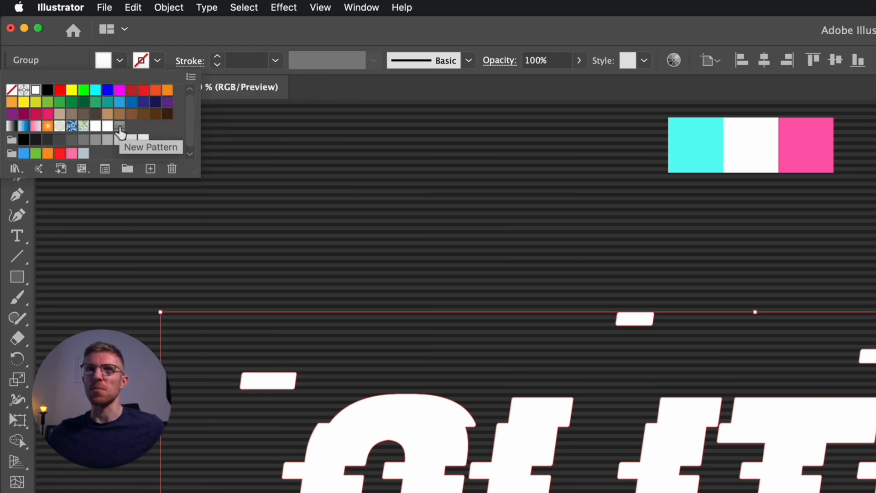
click(118, 128)
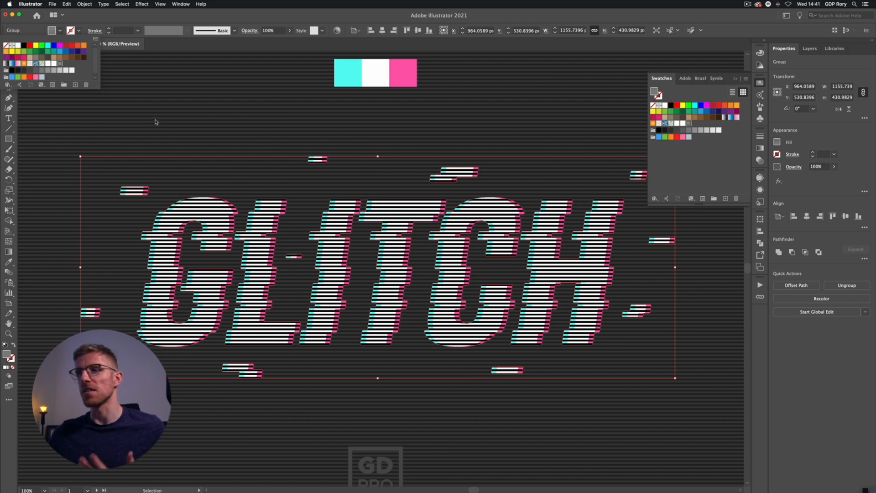
click(156, 122)
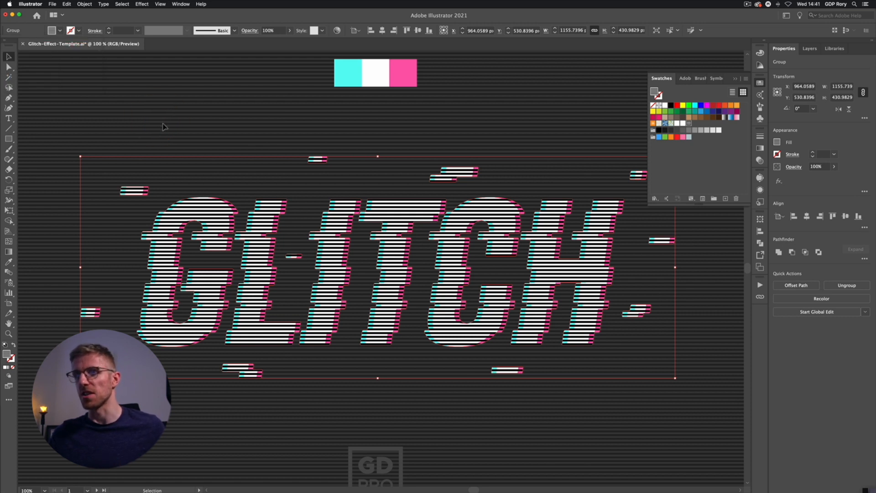
click(208, 112)
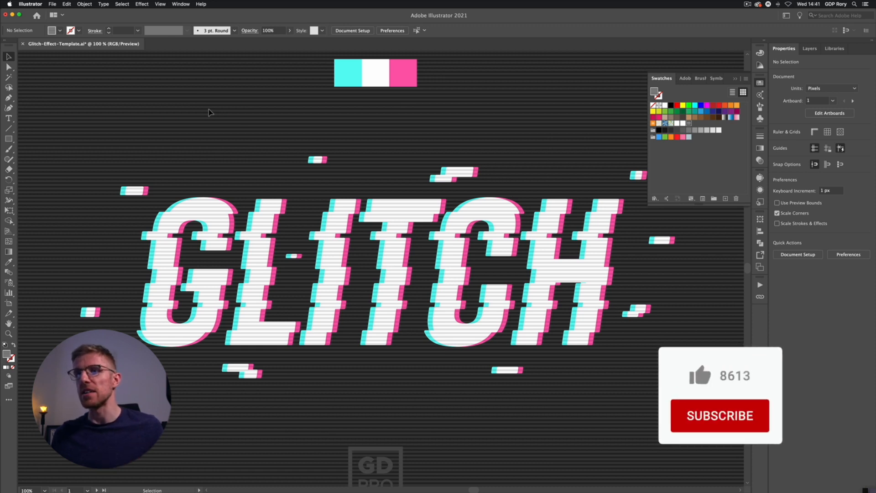
Select the black GLITCH lettering on the second artboard and start an Envelope Distort with a mesh
key(super)
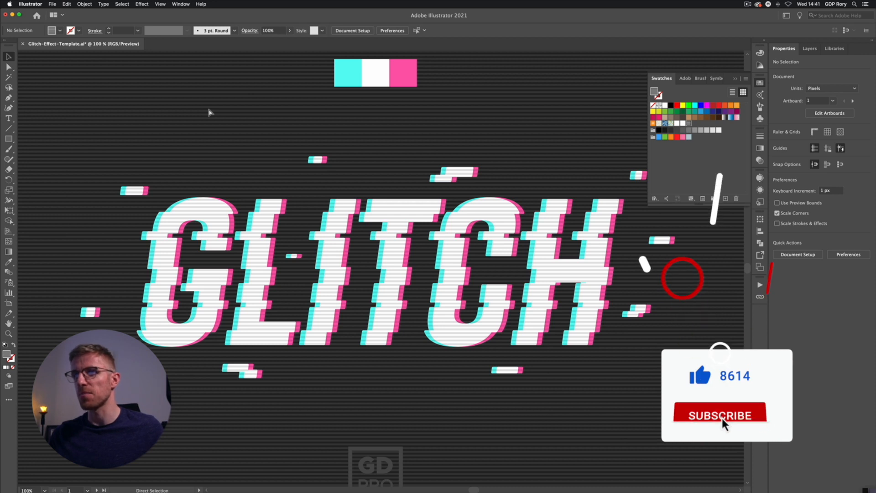
key(super+minus)
key(super+minus)
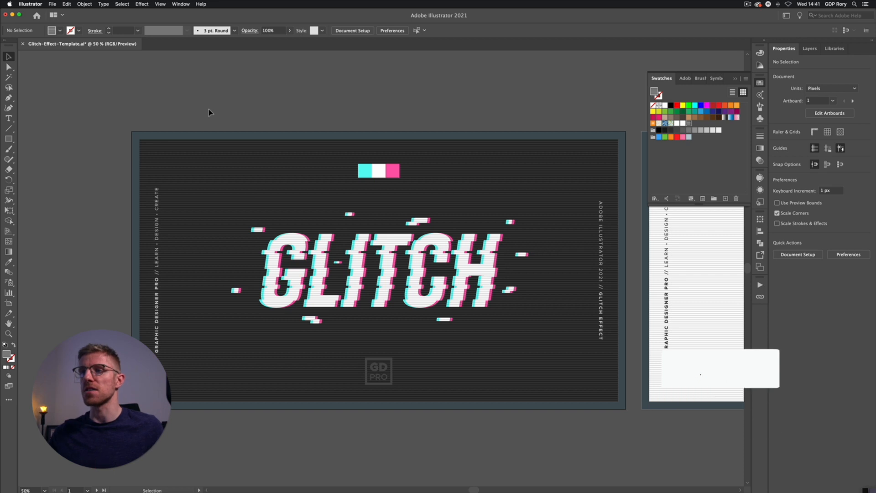
key(space)
drag(556, 182, 17, 200)
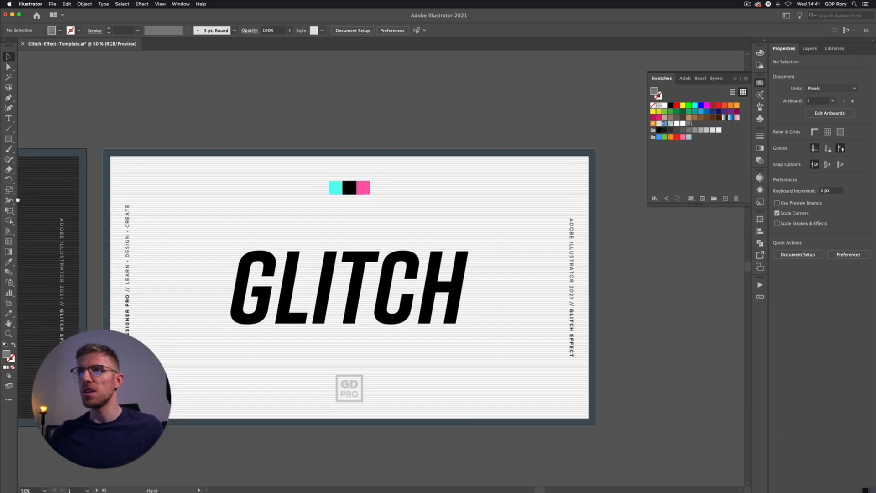
click(249, 281)
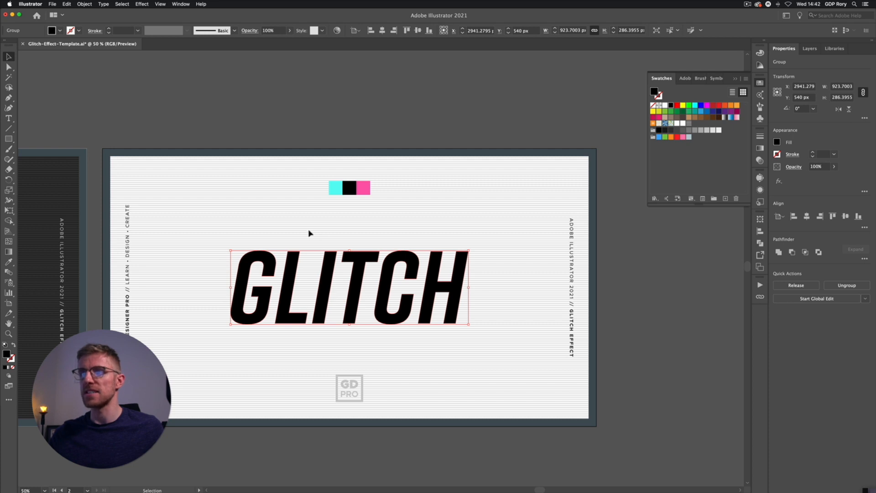
key(super+equal)
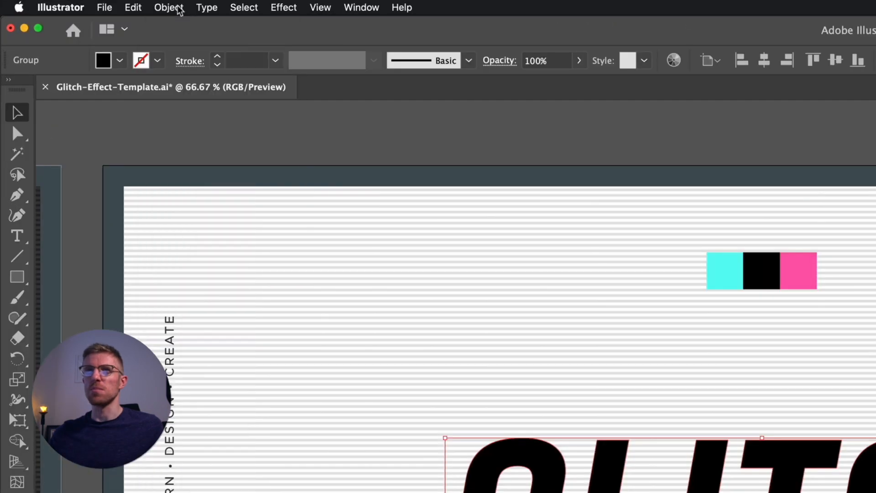
click(86, 4)
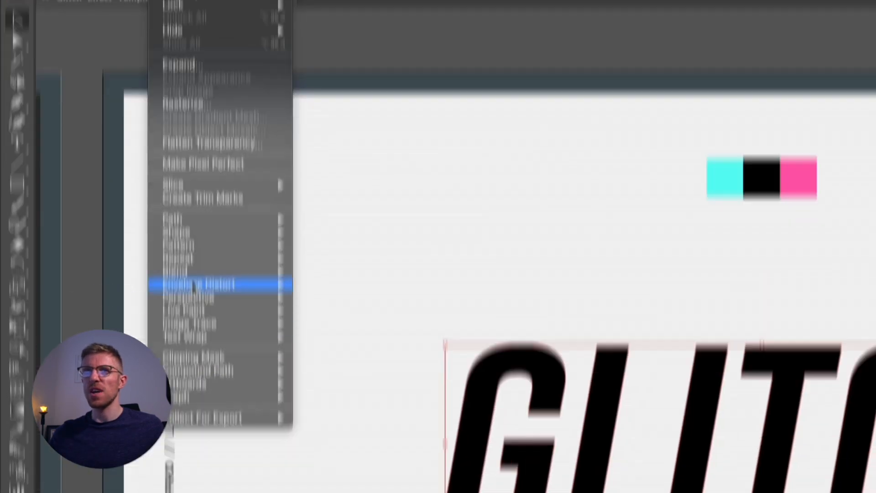
mouse_move(195, 284)
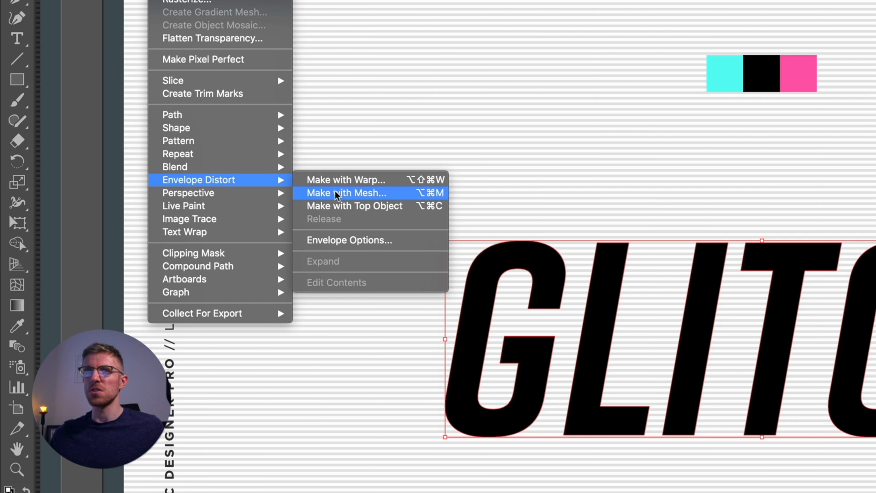
click(335, 195)
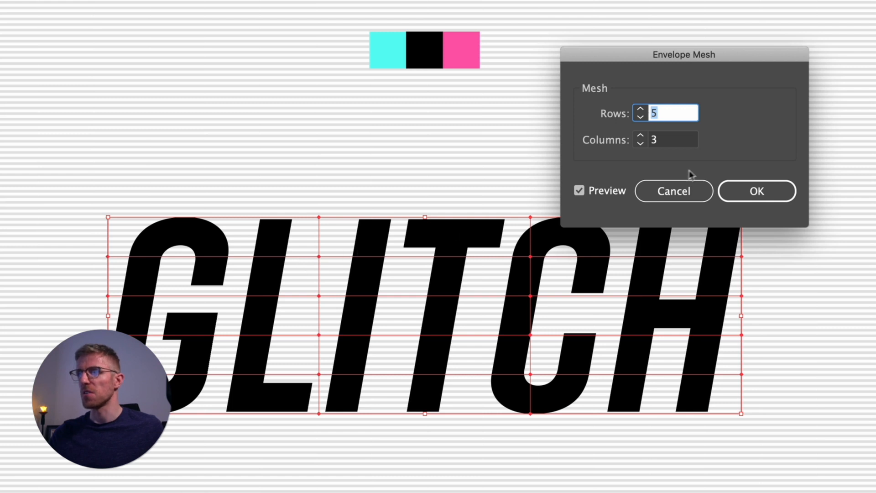
Set the envelope mesh on the black GLITCH lettering to 4 rows
click(640, 118)
click(640, 117)
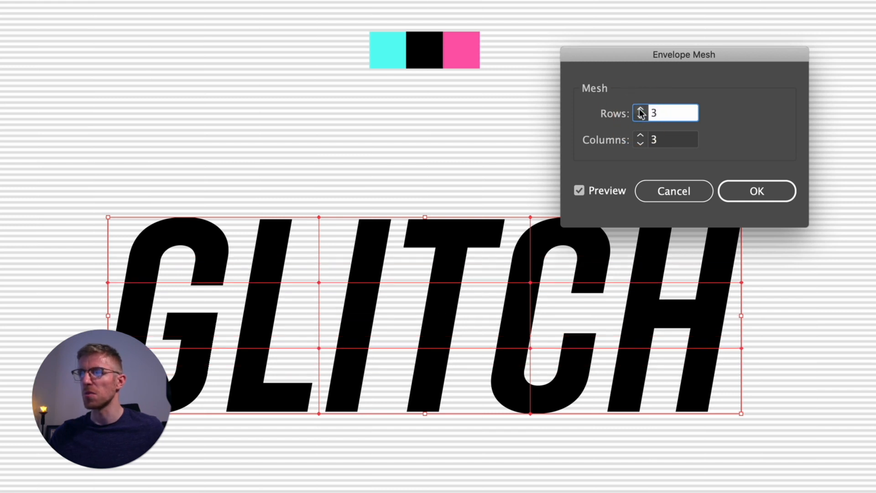
click(641, 111)
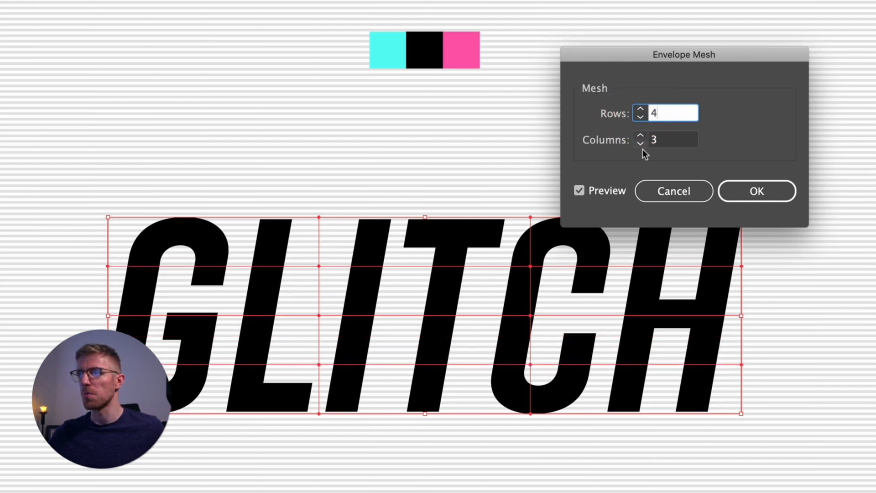
Try the envelope mesh with 5 columns and with only 1 column
click(641, 137)
click(642, 138)
click(641, 138)
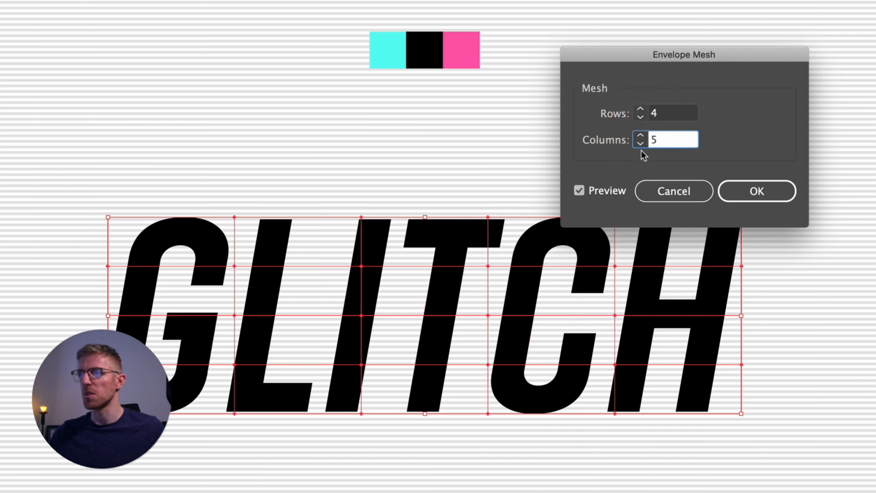
click(641, 146)
click(641, 146)
click(641, 146)
click(641, 145)
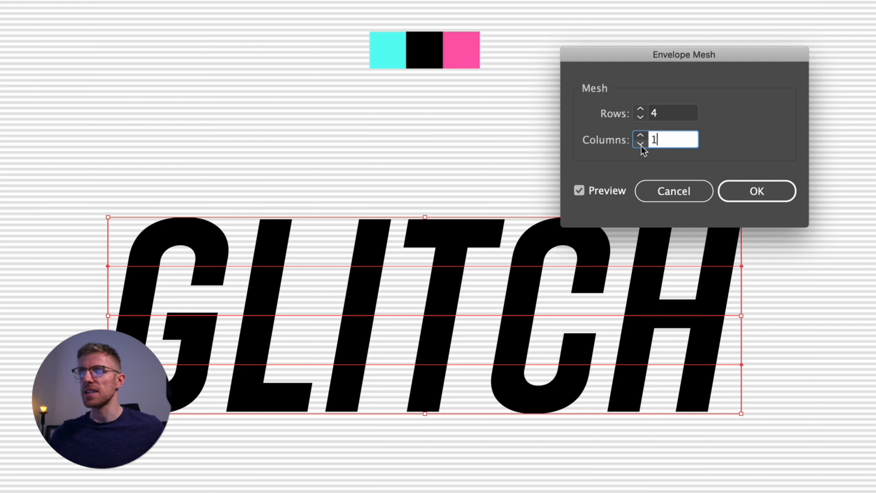
Set the envelope mesh to 3 columns and apply it to the GLITCH lettering
click(642, 137)
click(642, 137)
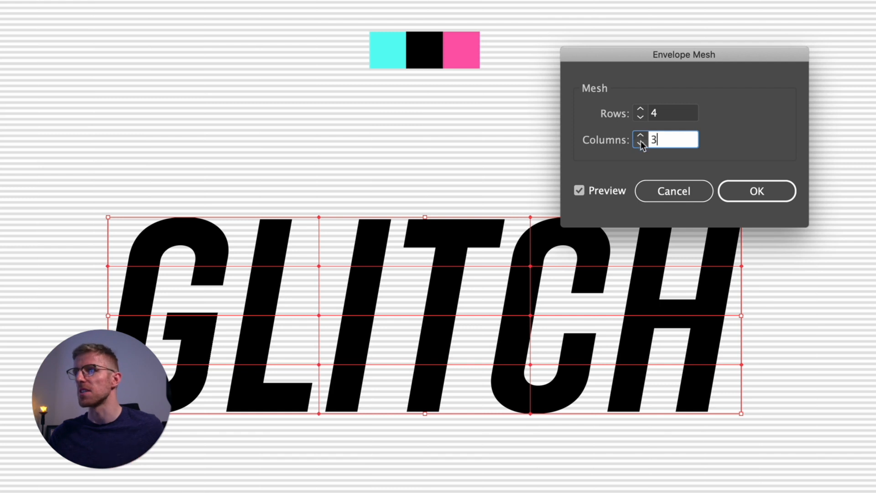
click(757, 191)
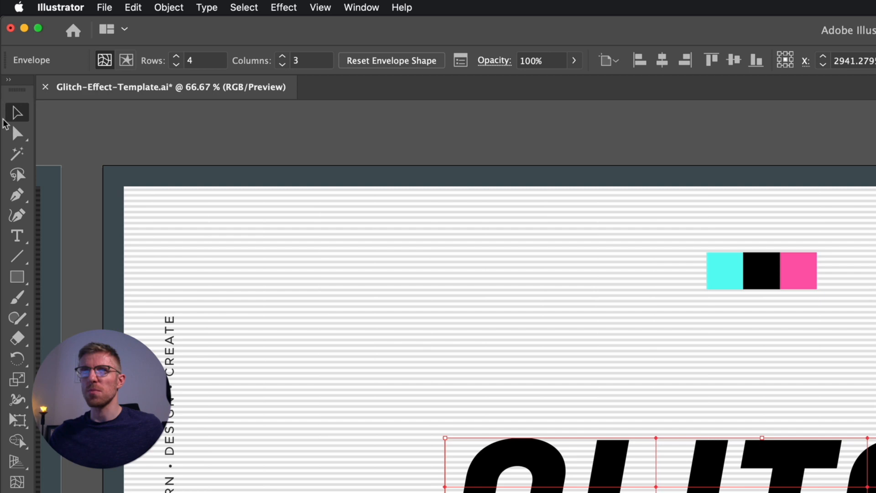
Try distorting the GLITCH envelope by pulling its upper-left corner mesh point outward with Direct Selection, and undo it
click(16, 135)
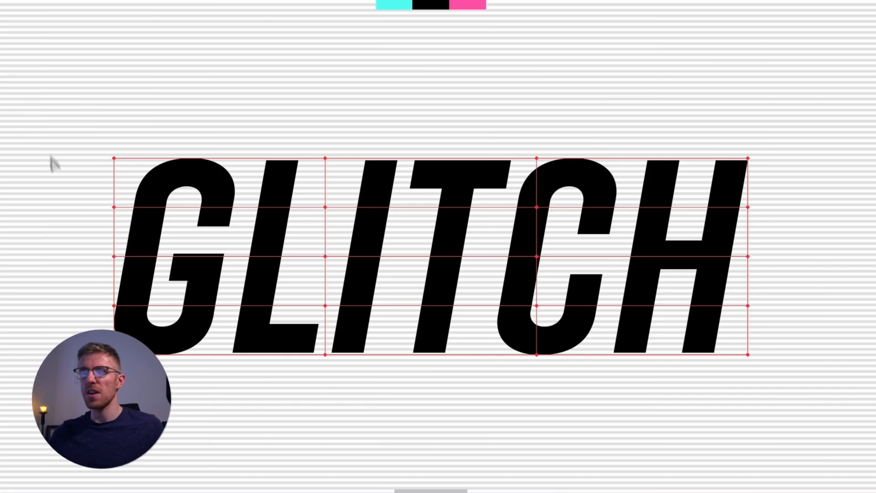
click(446, 487)
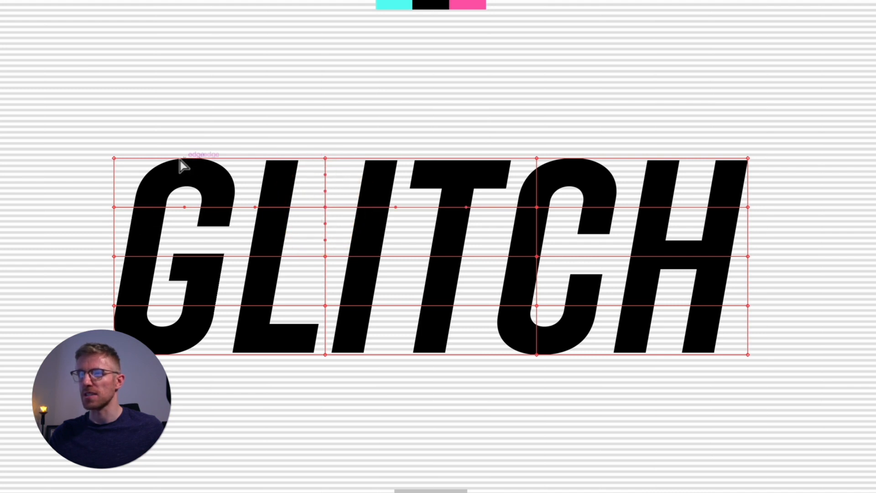
drag(114, 159, 96, 52)
key(ctrl+z)
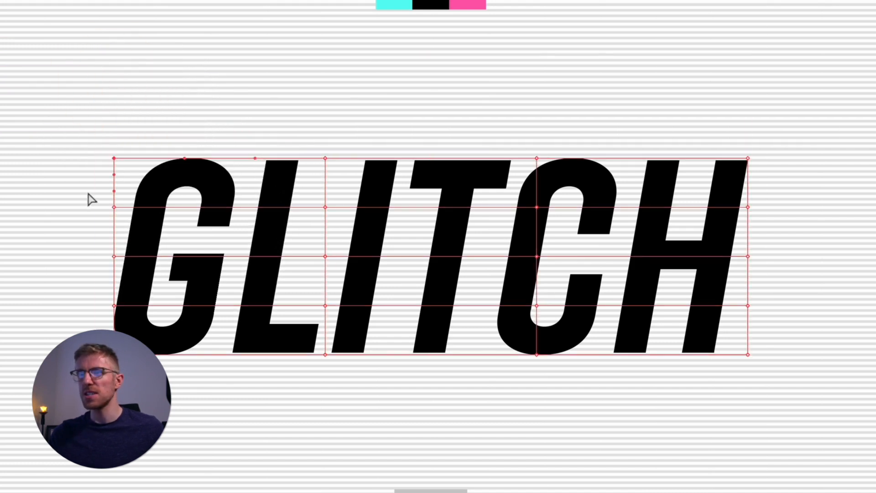
Nudge the second row of GLITCH mesh points 10 px to the right and the fourth row 10 px to the left, and deselect
drag(85, 194, 775, 221)
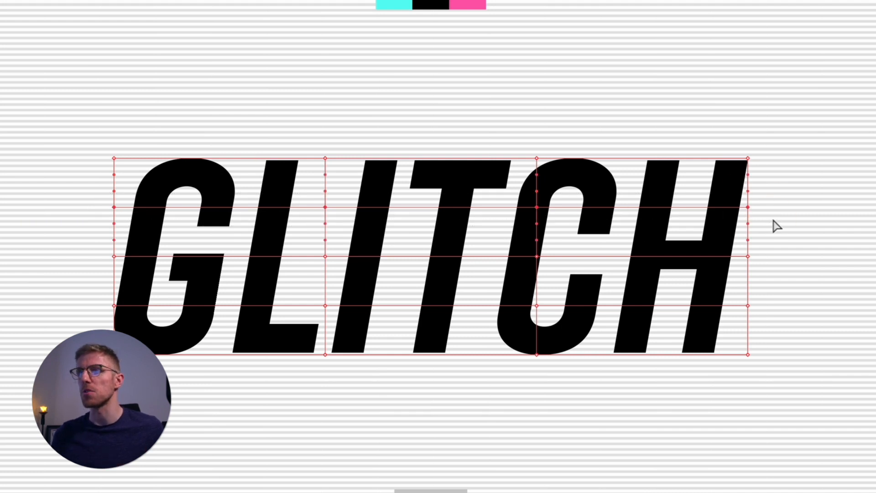
key(shift+Right)
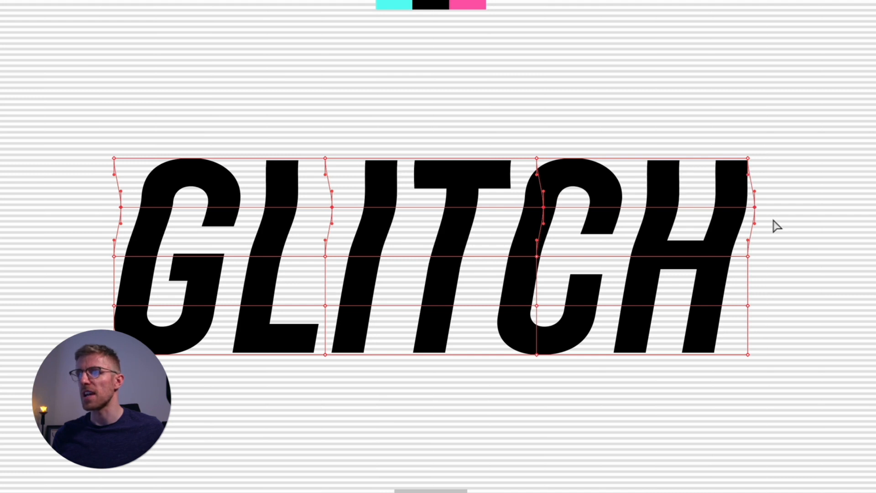
drag(758, 293, 65, 319)
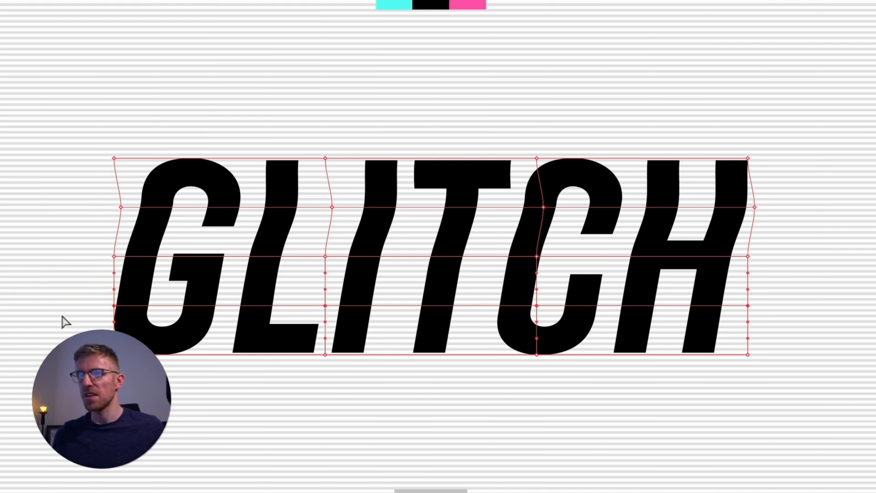
key(shift+Left)
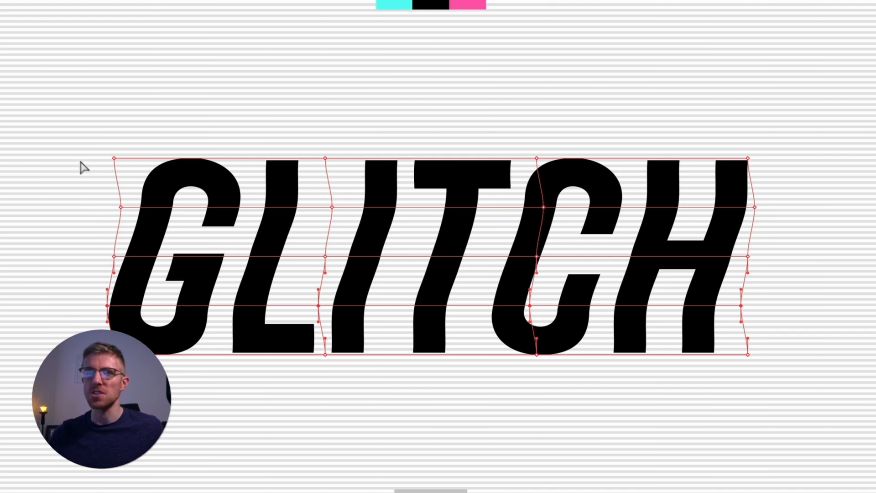
key(v)
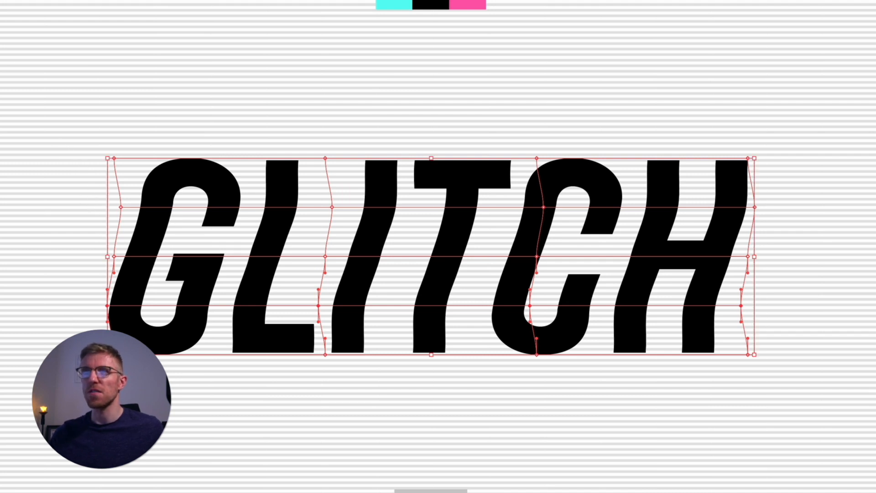
click(40, 51)
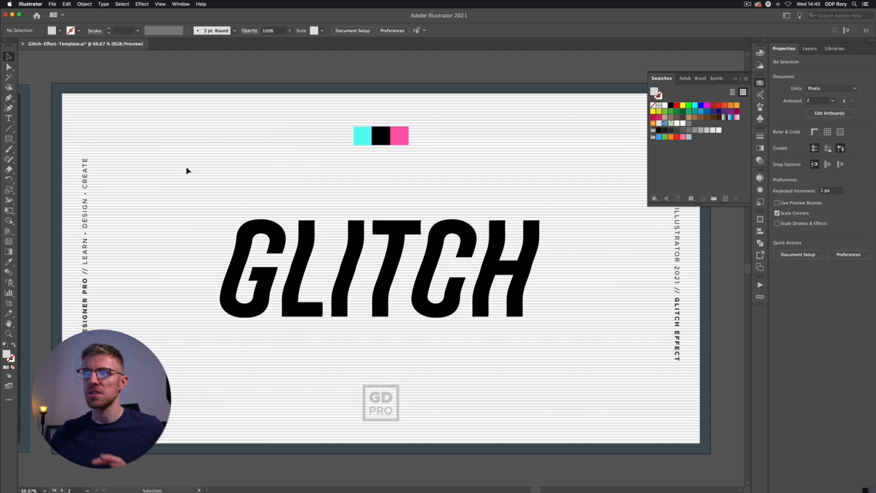
Try moving the whole GLITCH lettering up and to the right, and undo the move
click(239, 227)
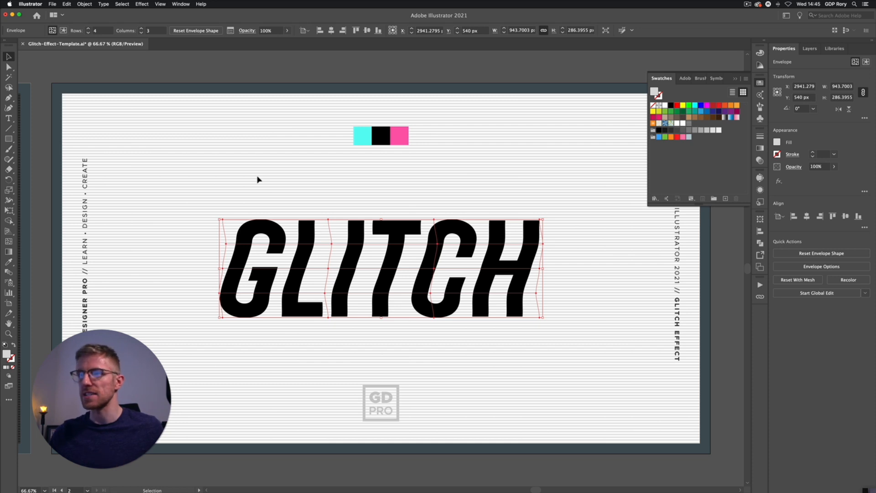
key(a)
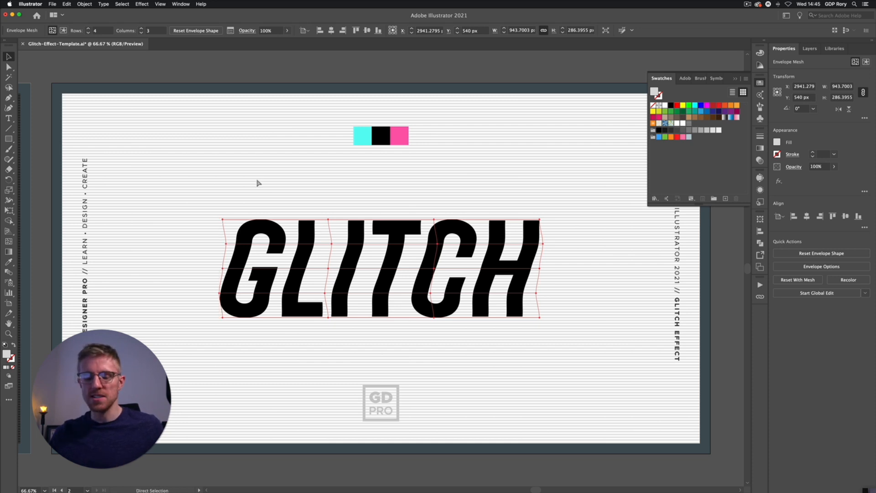
key(v)
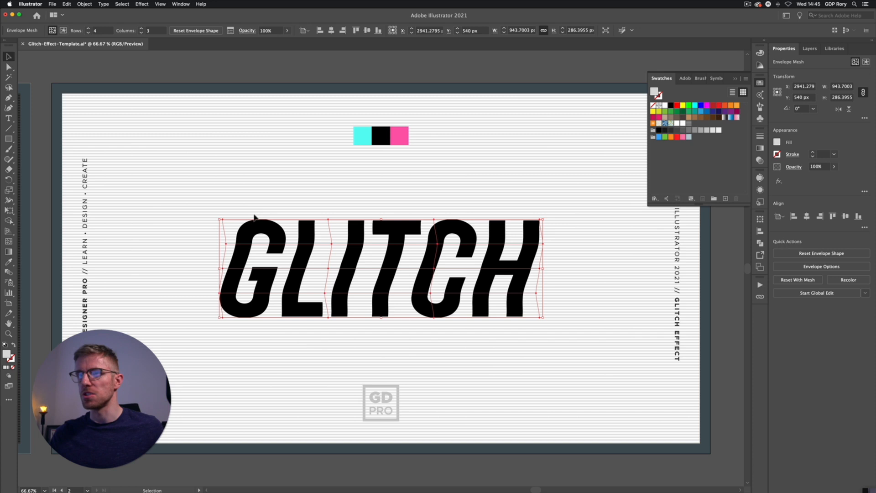
drag(253, 226, 289, 164)
key(super+z)
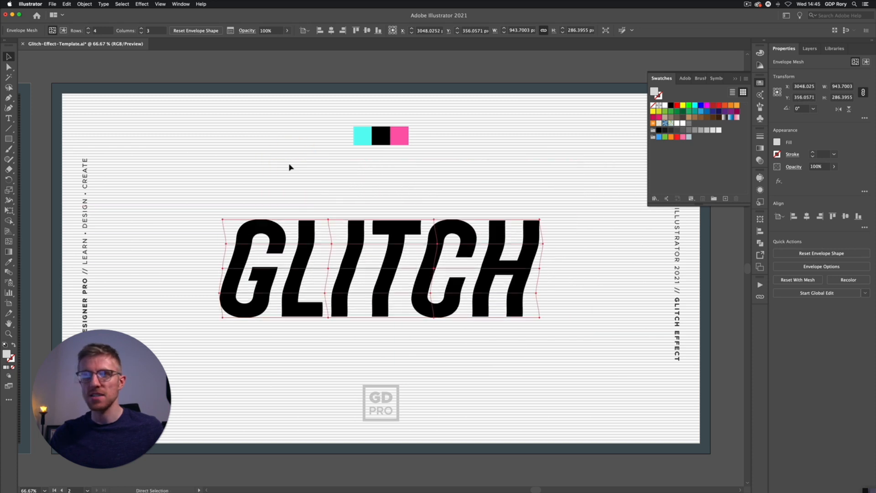
Isolate a front copy of the GLITCH lettering, switch to editing its envelope mesh and nudge the second row of mesh points 30 px right
double_click(261, 229)
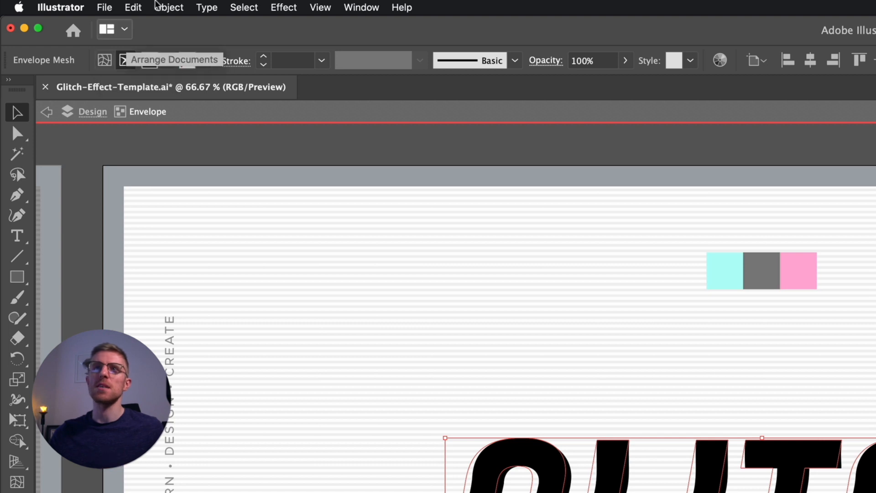
click(168, 8)
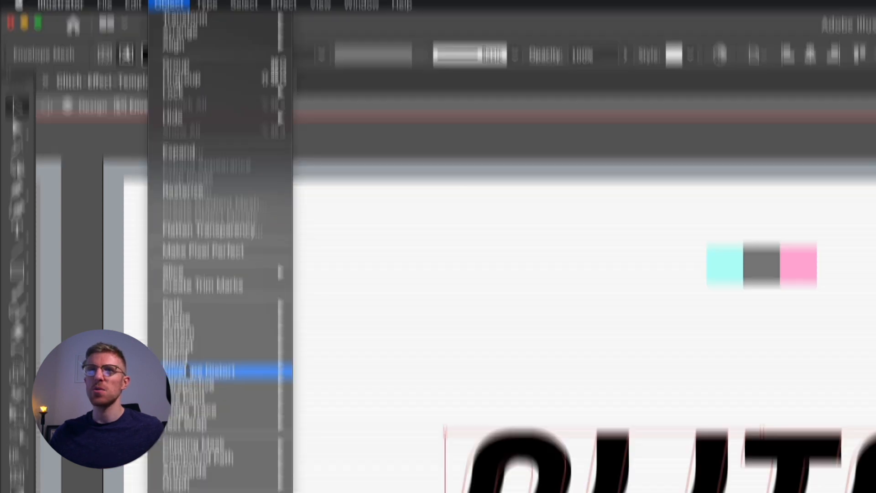
mouse_move(229, 377)
click(322, 235)
drag(102, 179, 778, 206)
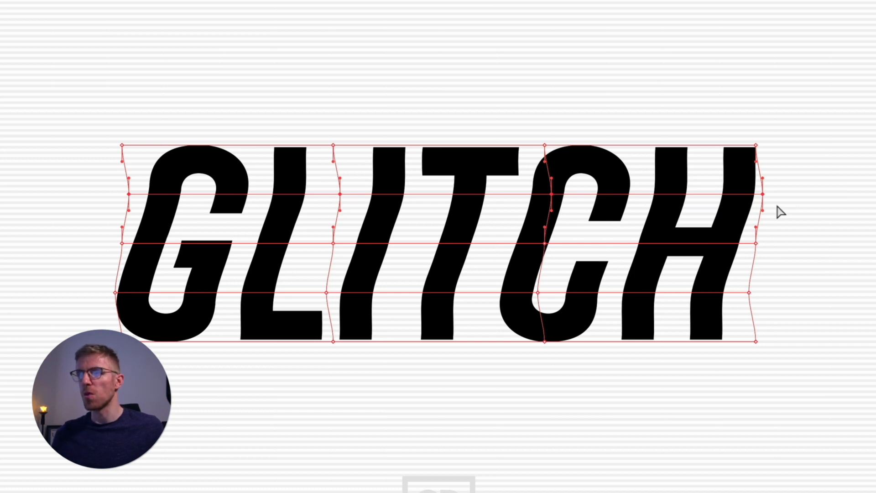
key(shift+Right)
key(shift+Right)
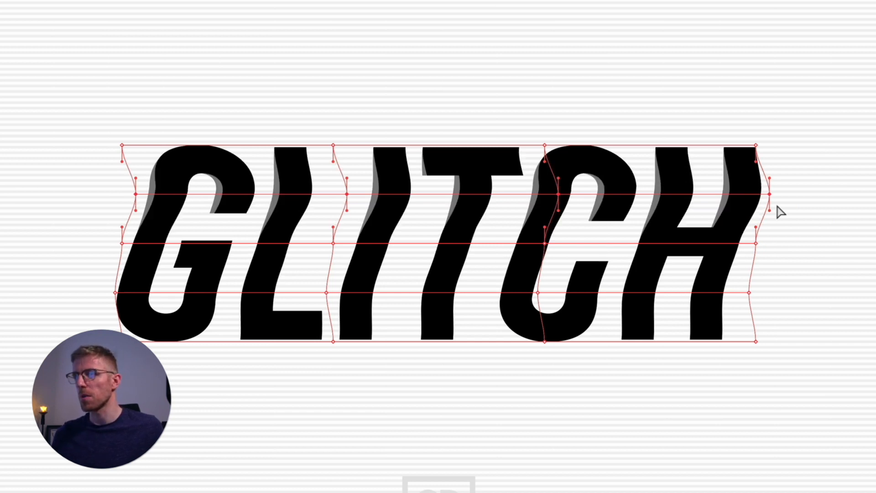
key(shift+Right)
Pull the copy's two upper corner mesh points inward and upward, and nudge the lowest row of mesh points 10 px to the right
drag(756, 146, 740, 128)
drag(131, 145, 146, 136)
drag(107, 270, 795, 370)
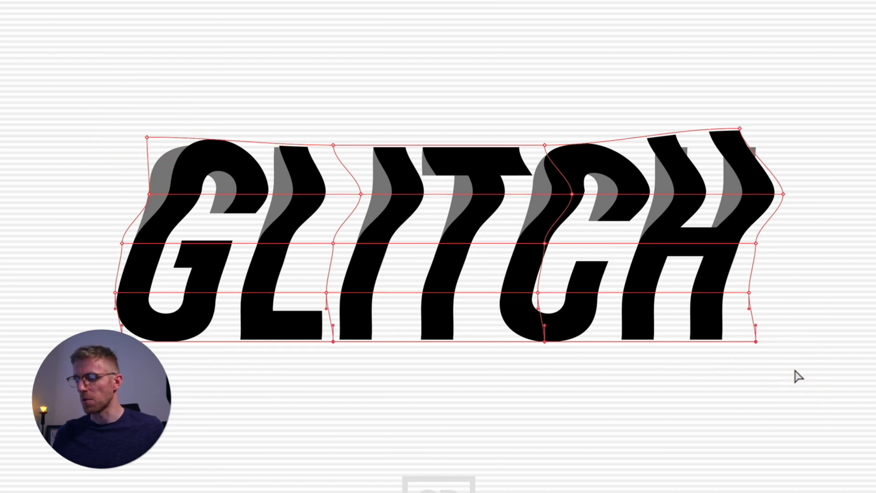
key(shift+Right)
Recolor the distorted GLITCH copy with the pink sampled from the palette square, and leave isolation mode
key(v)
double_click(230, 161)
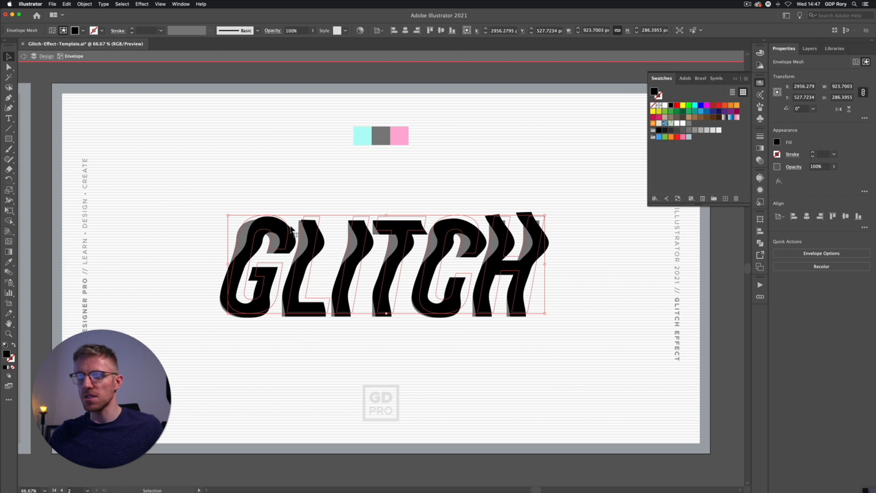
key(i)
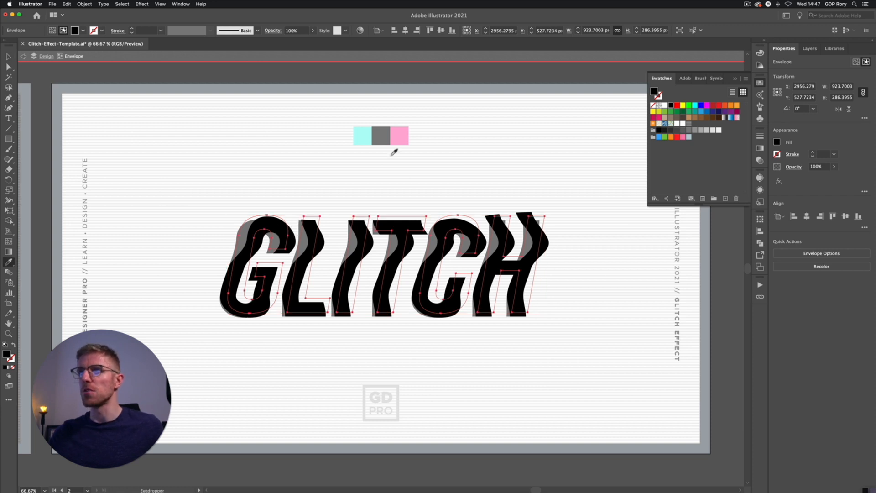
click(403, 136)
key(v)
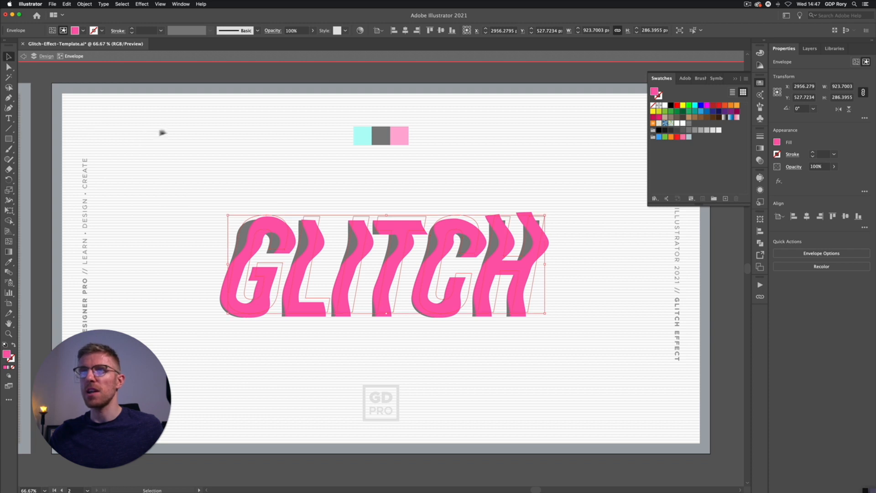
click(167, 153)
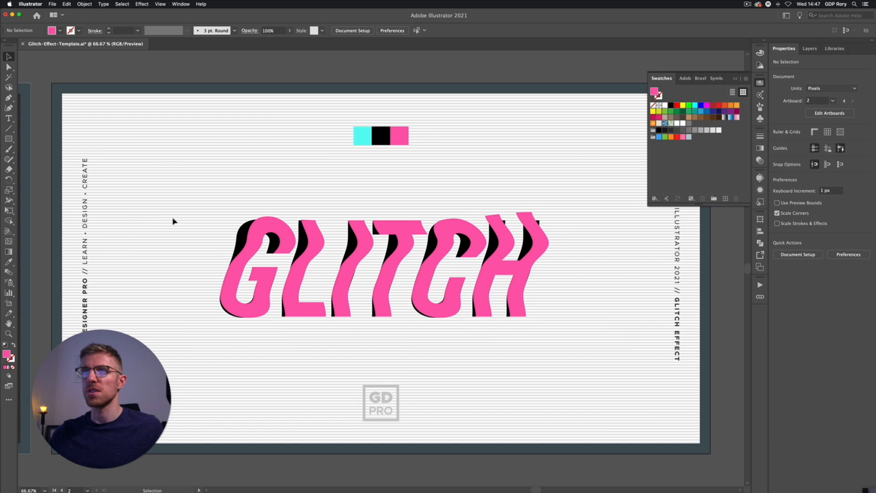
Send the pink GLITCH lettering to the back, behind the black lettering, and deselect it
click(256, 229)
right_click(224, 184)
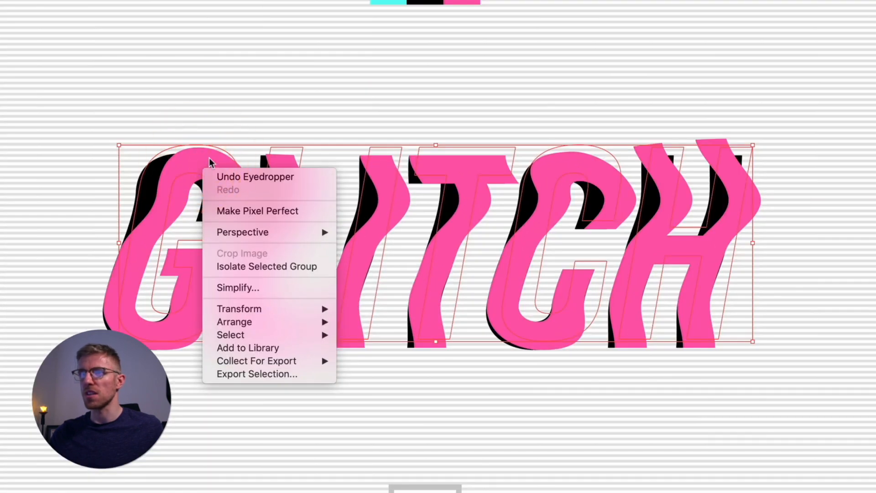
mouse_move(289, 324)
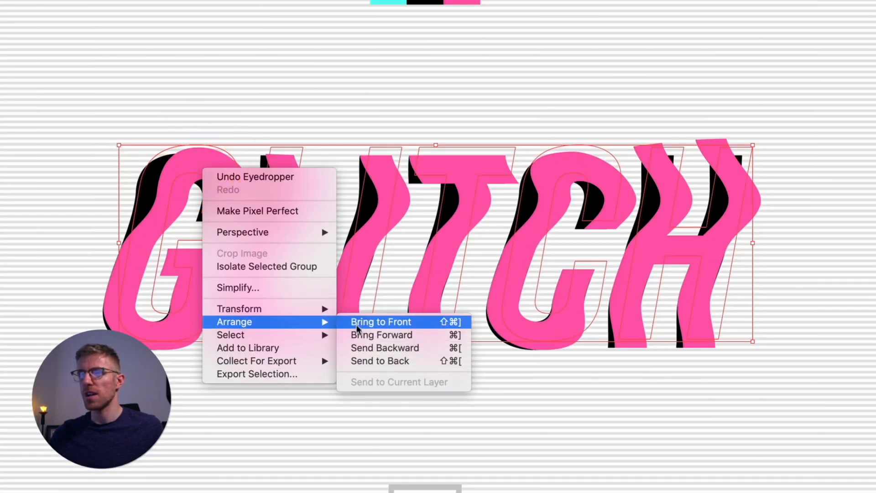
click(357, 361)
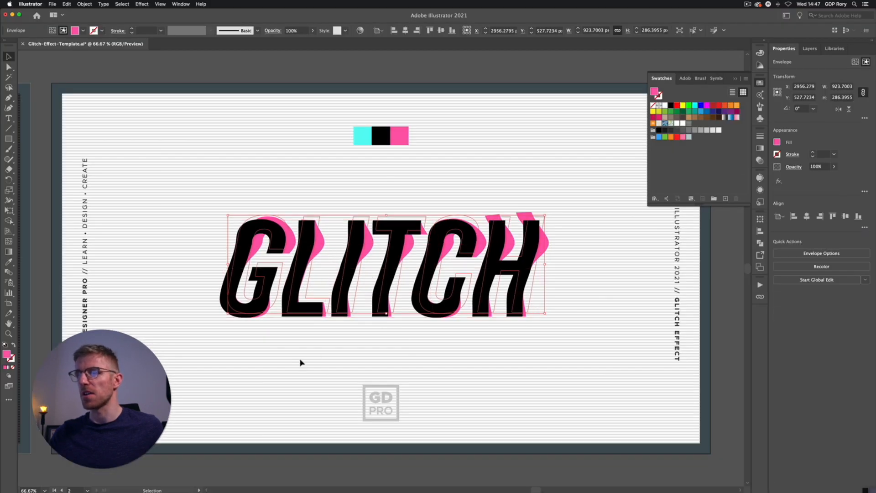
click(300, 363)
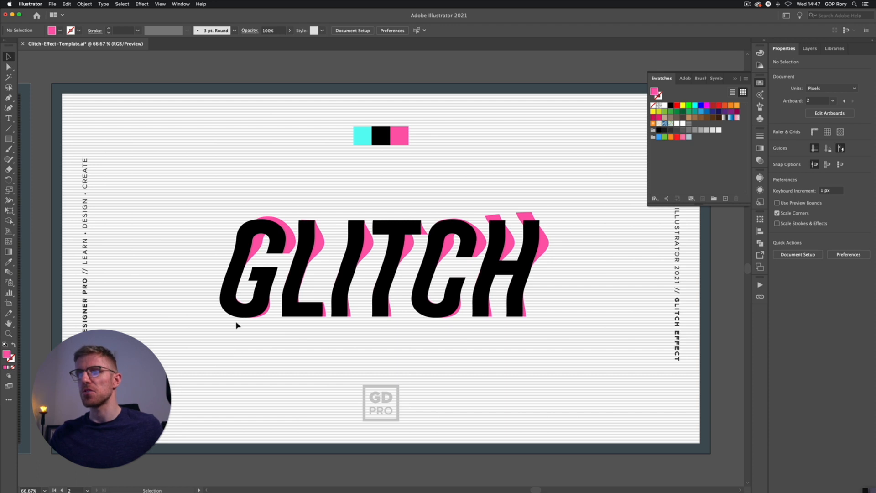
Isolate a front copy of the black GLITCH lettering and nudge its fourth row of mesh points to the left
click(237, 274)
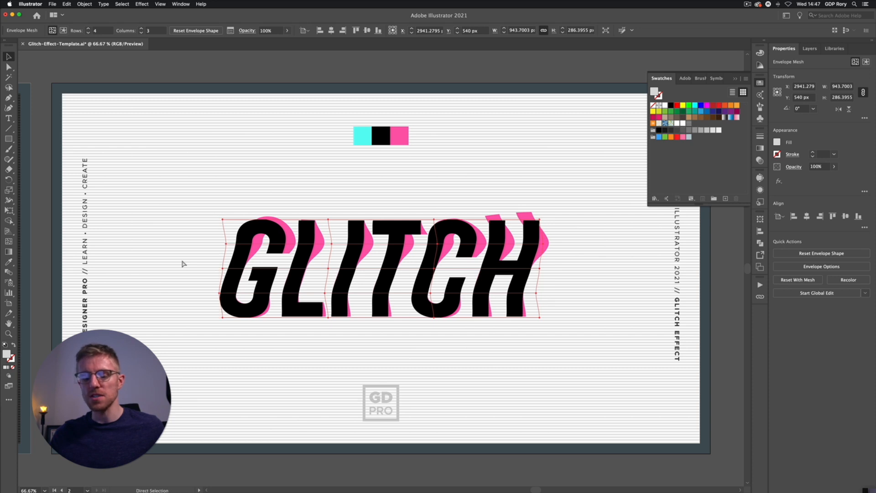
key(v)
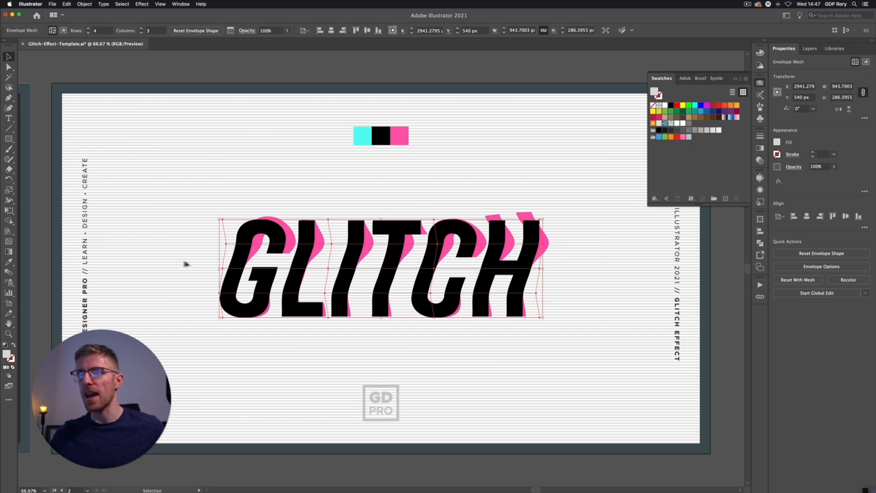
double_click(230, 275)
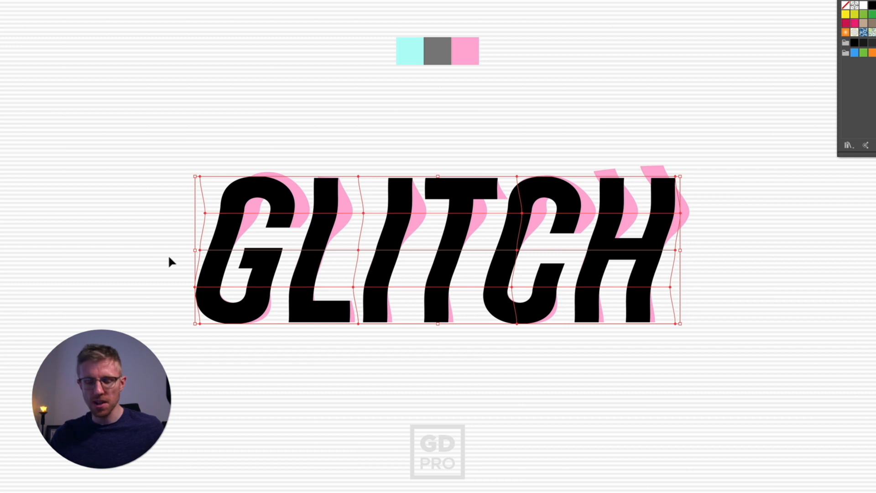
key(a)
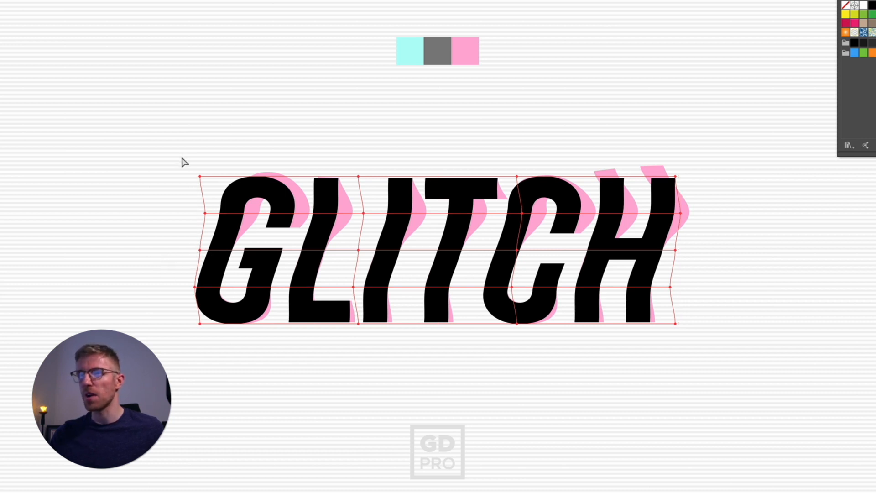
drag(176, 274, 696, 300)
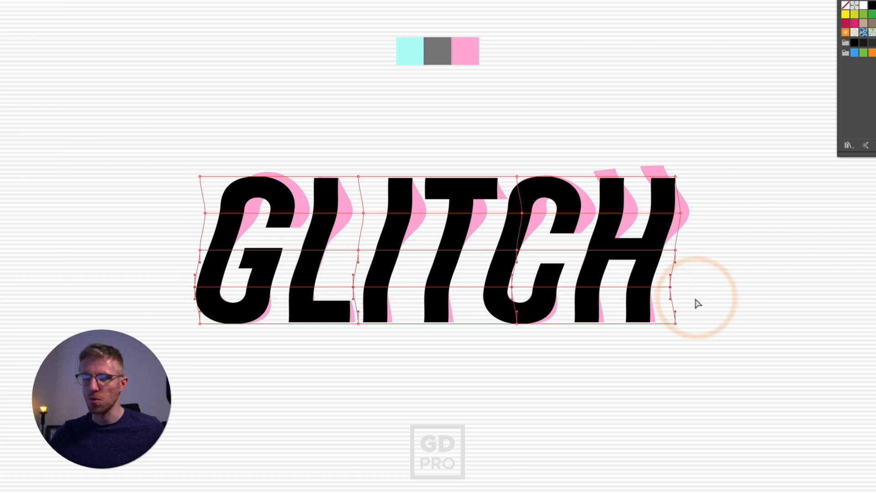
key(Left)
key(Left)
key(Left)
key(Left)
key(Left)
key(Left)
key(Left)
key(Left)
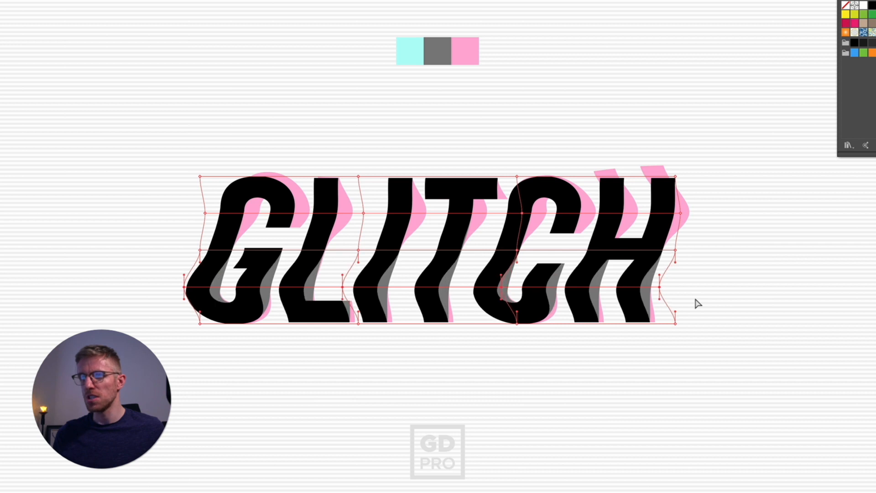
Nudge the copy's top mesh row left, pull its lower-left corner point down and its lower-right corner point inward and up
drag(172, 160, 694, 191)
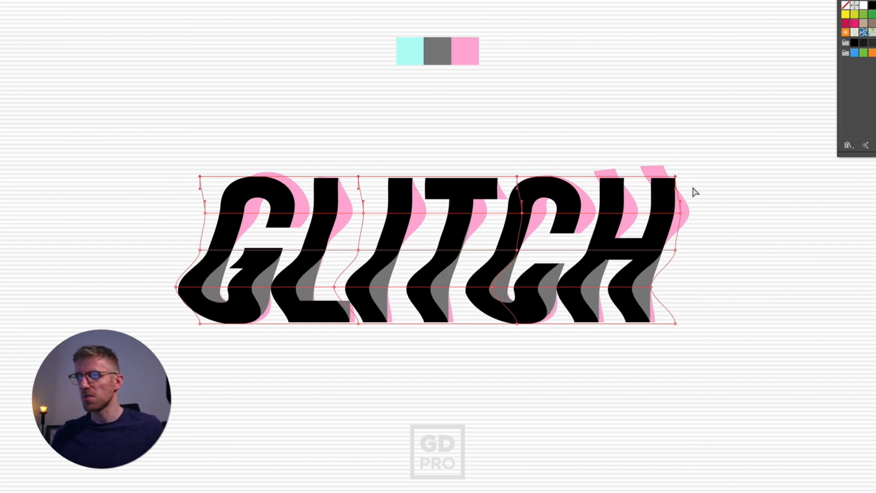
key(Left)
key(Left)
key(Left)
key(Left)
drag(200, 324, 203, 330)
drag(676, 324, 667, 319)
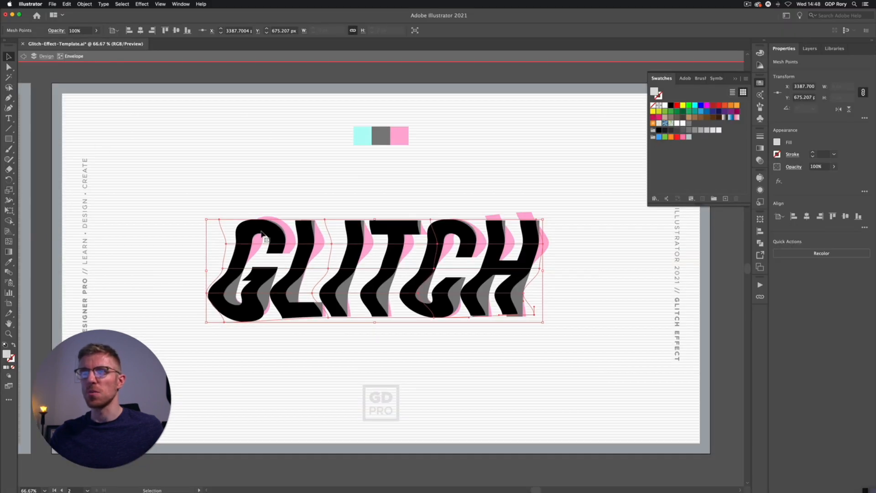
Recolor the second distorted GLITCH copy with the cyan sampled from the palette square, and leave isolation mode
click(264, 231)
key(i)
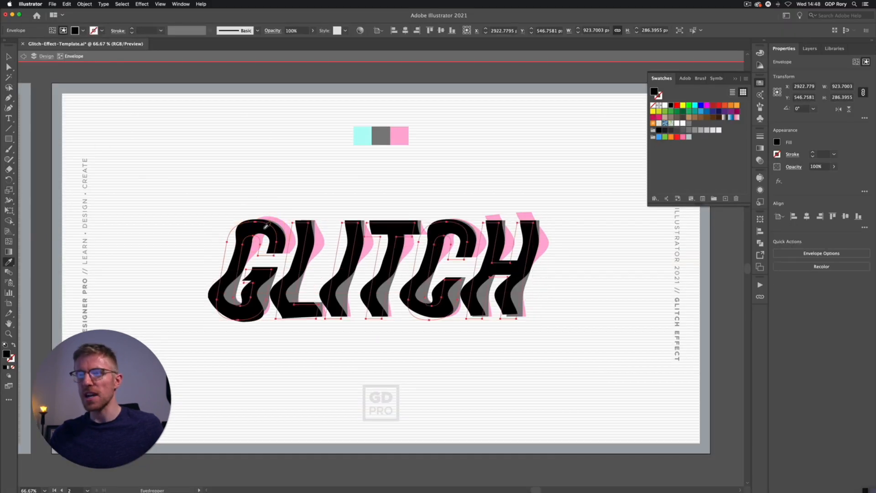
click(366, 130)
click(8, 57)
double_click(178, 171)
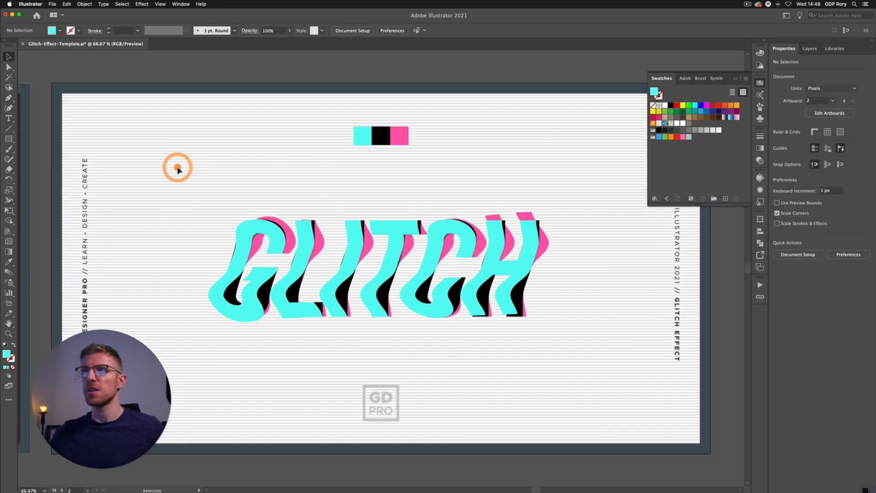
Send the cyan GLITCH lettering to the back, behind the black lettering, and deselect it
click(249, 233)
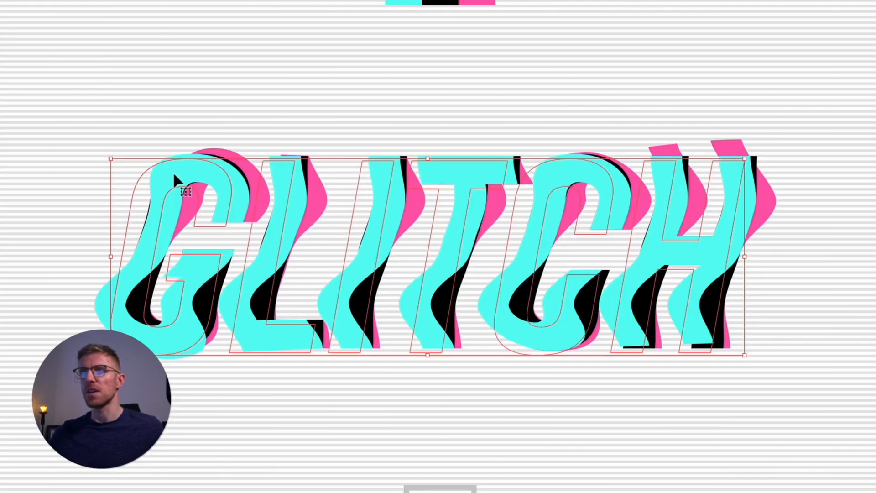
right_click(247, 229)
mouse_move(300, 310)
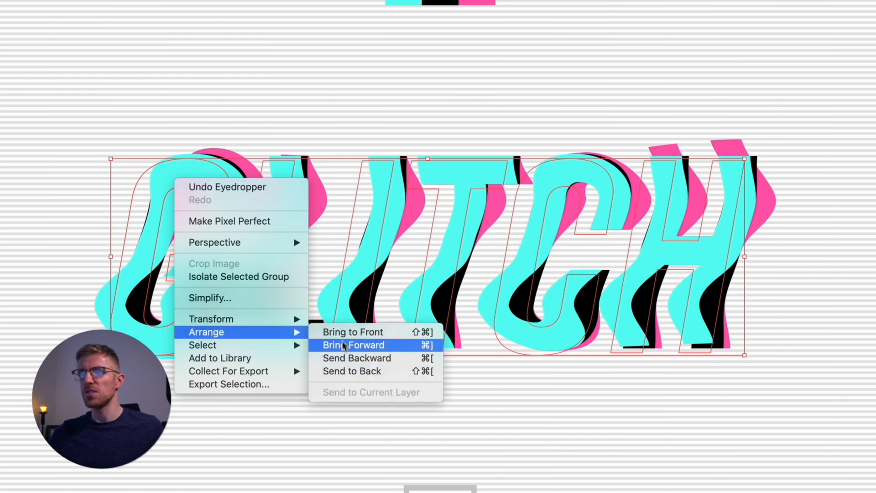
click(347, 371)
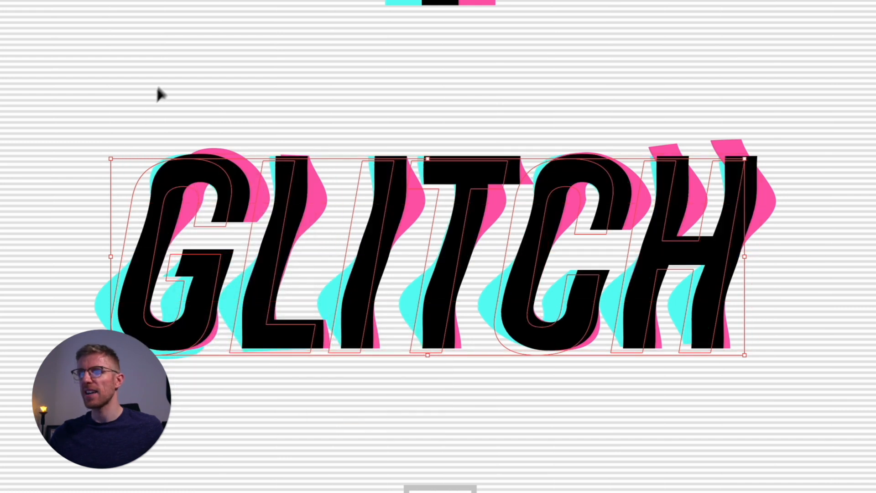
click(157, 87)
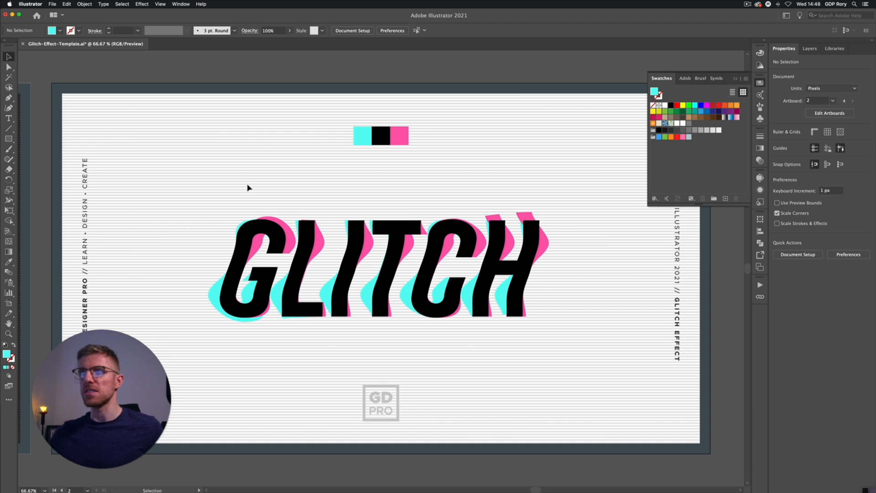
Select all three GLITCH letterings and examine how their outlines and mesh points line up with the distorted shapes
click(344, 264)
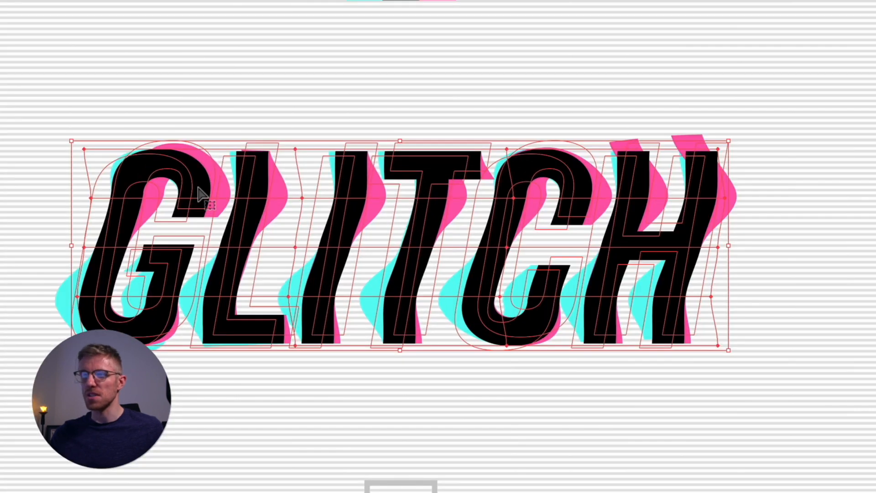
key(ctrl+equal)
key(v)
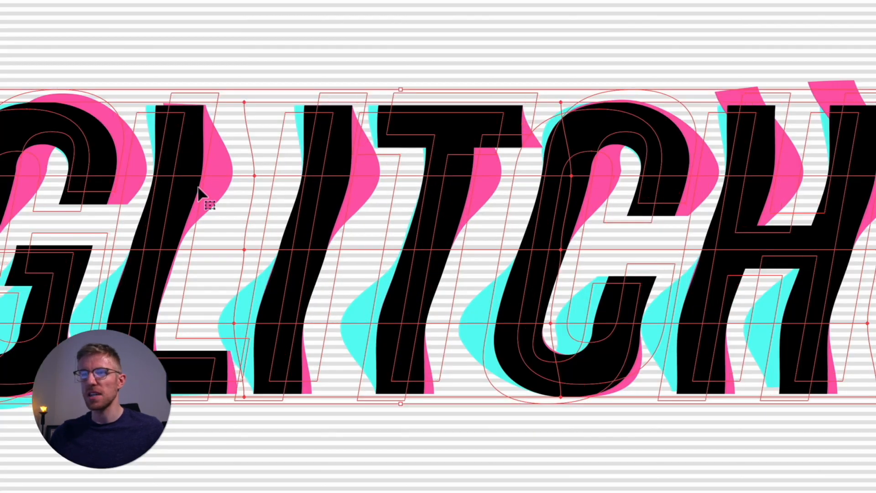
key(a)
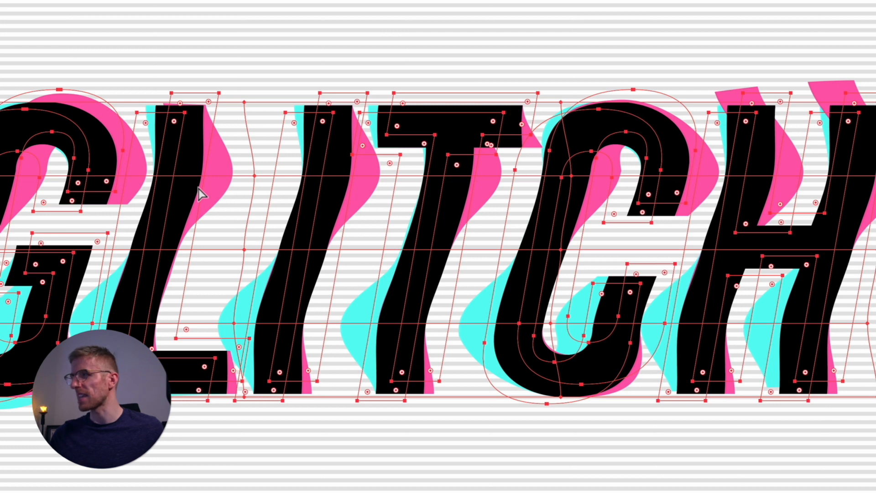
key(v)
key(a)
key(ctrl+minus)
key(v)
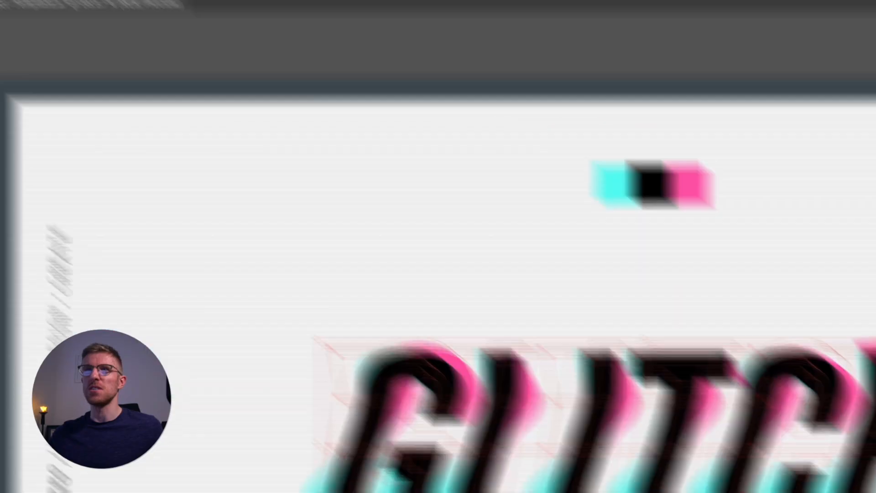
Expand the envelope distortions of the selected GLITCH letterings into regular paths
click(169, 7)
mouse_move(257, 388)
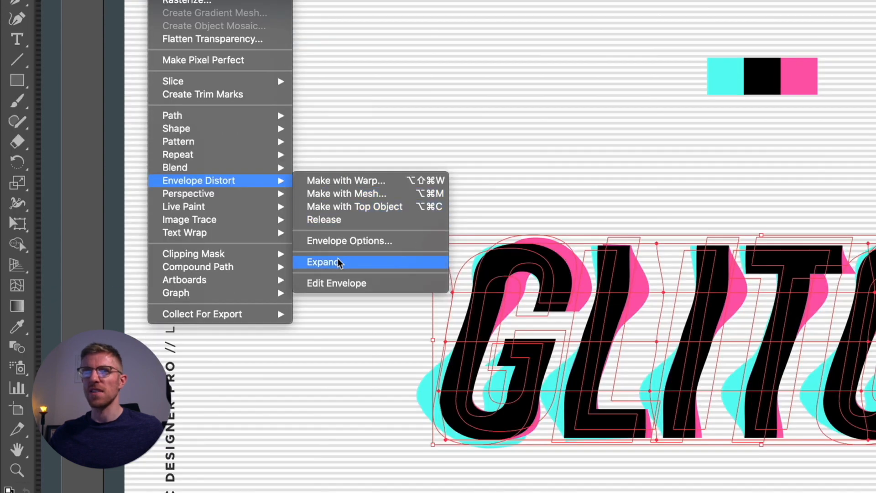
click(340, 459)
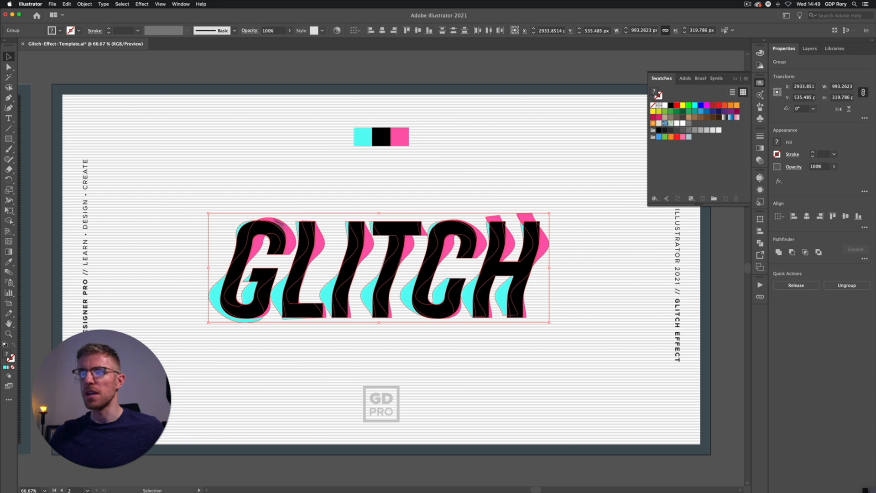
Split the overlapping black, pink and cyan GLITCH letterings into separate pieces with the Divide pathfinder
key(super+1)
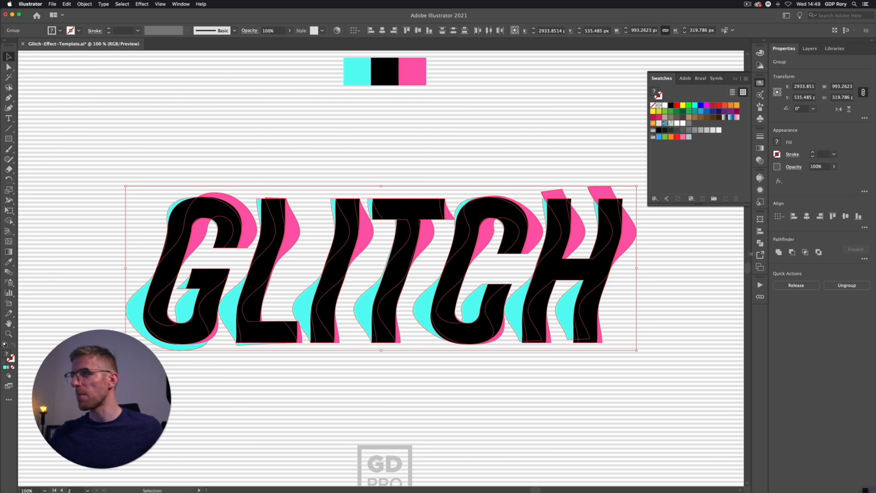
click(760, 245)
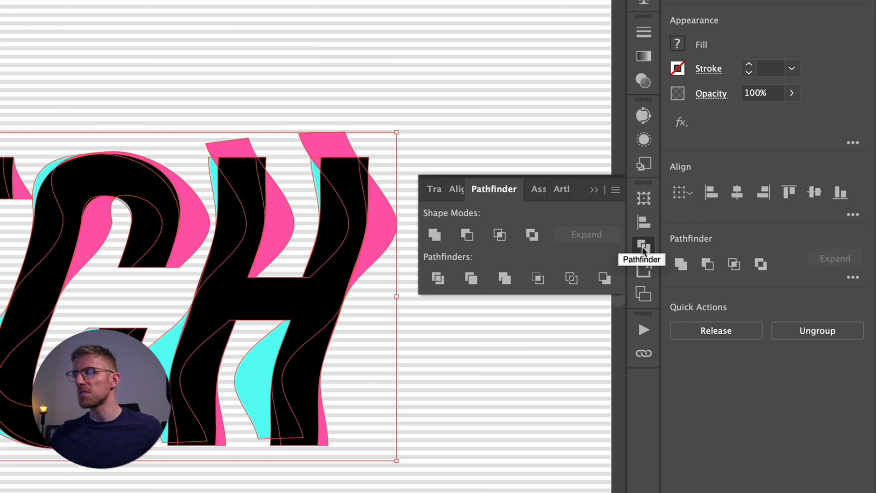
click(438, 278)
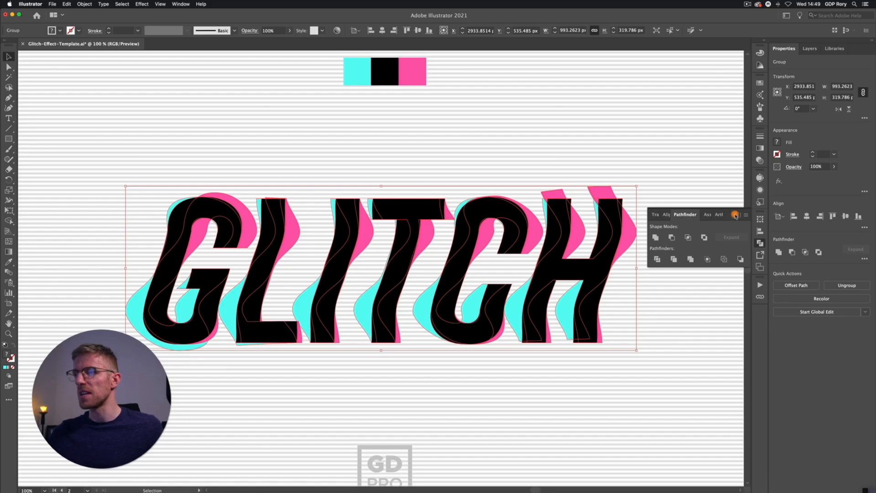
click(736, 215)
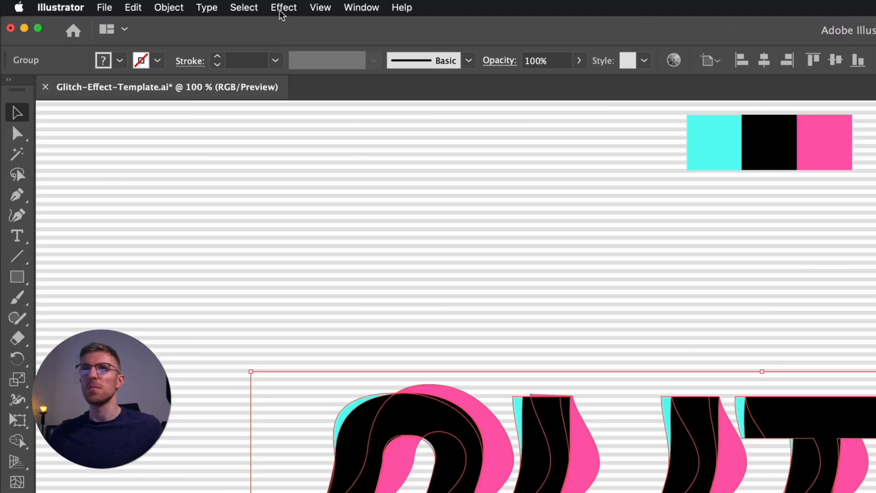
Start a Roughen effect on the divided lettering with smooth points and an absolute size of 2 px
click(141, 5)
mouse_move(344, 132)
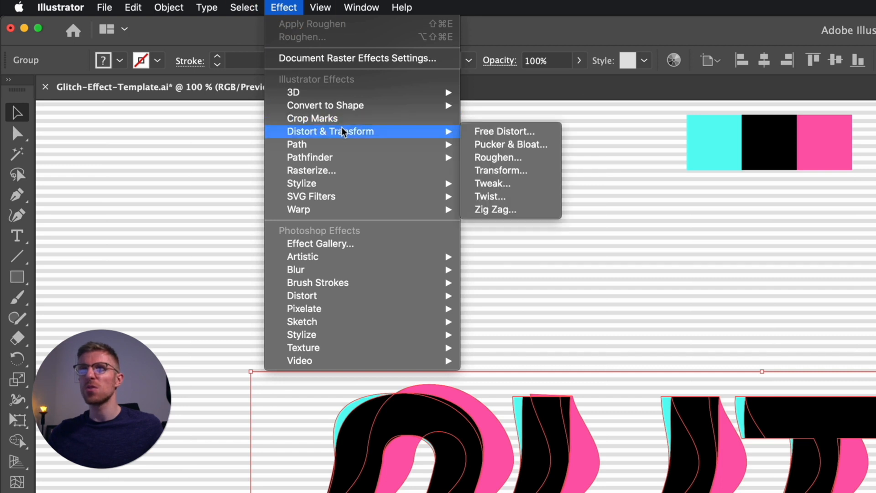
click(485, 159)
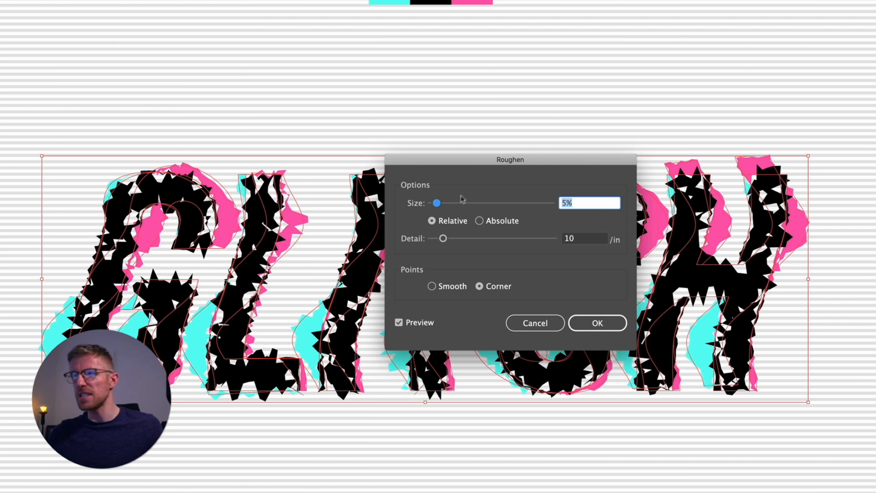
click(432, 286)
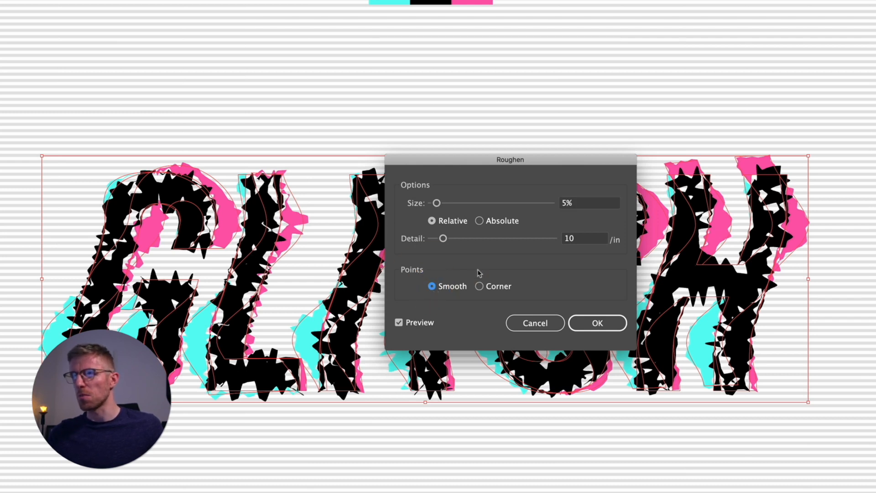
click(479, 221)
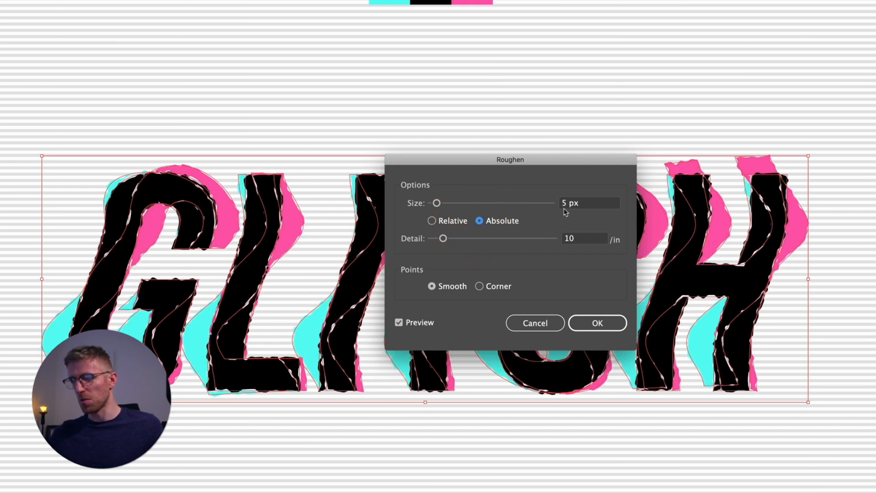
click(581, 204)
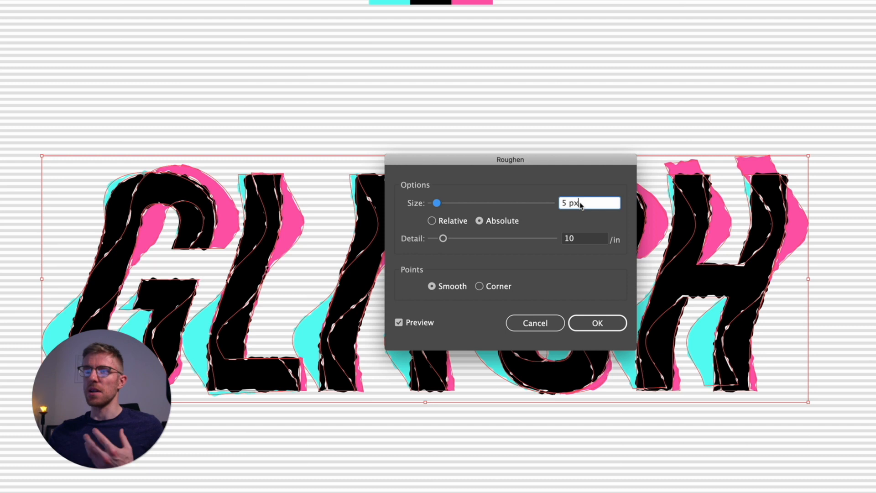
key(Down)
key(Down)
key(Down)
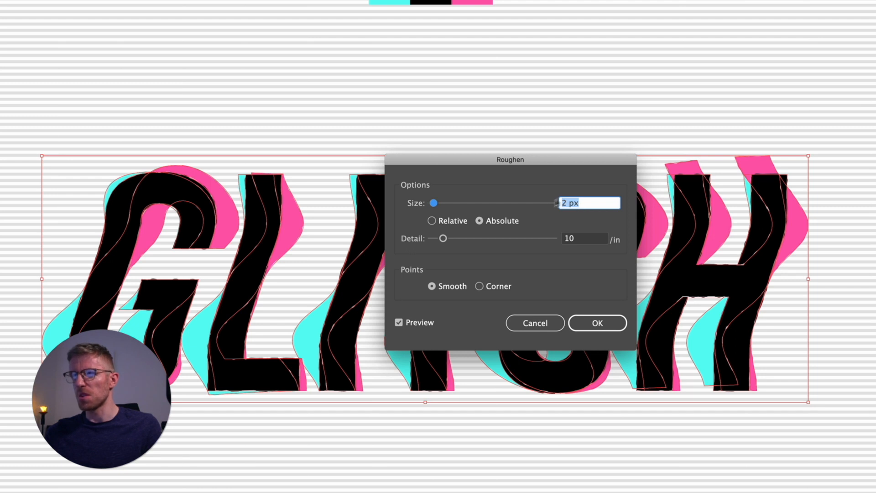
Set the Roughen detail to 30 per inch, apply the effect to the lettering and deselect it
click(583, 242)
key(Up)
key(Up)
key(Up)
key(Up)
key(Up)
key(Up)
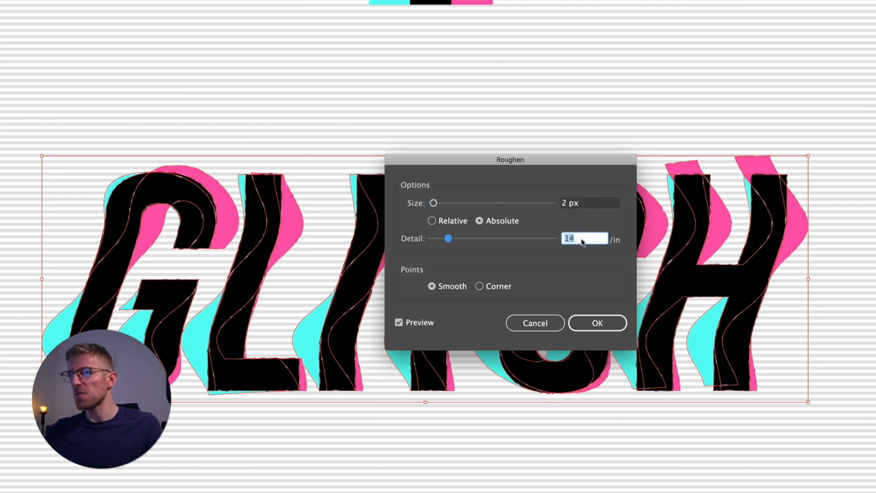
key(Up)
key(Up)
key(Up)
key(Up)
key(Up)
key(Up)
key(Up)
key(Up)
key(Up)
key(Up)
key(Up)
key(Up)
key(Up)
key(Up)
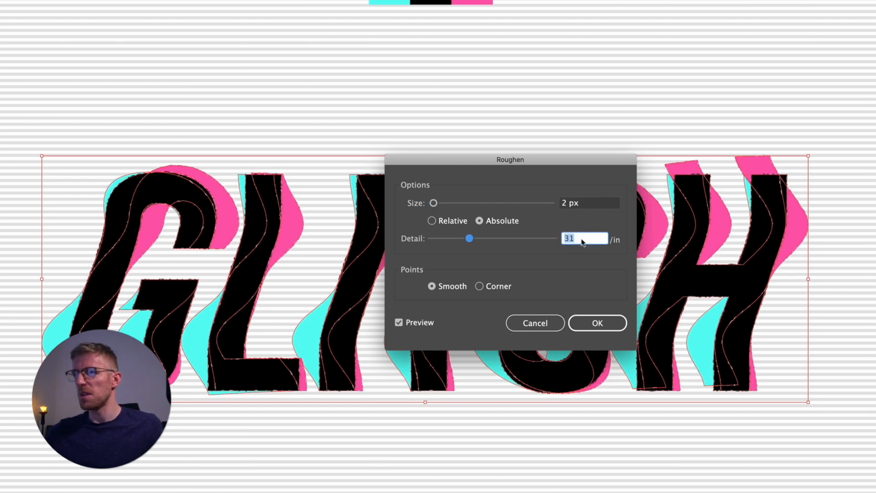
drag(520, 174, 679, 57)
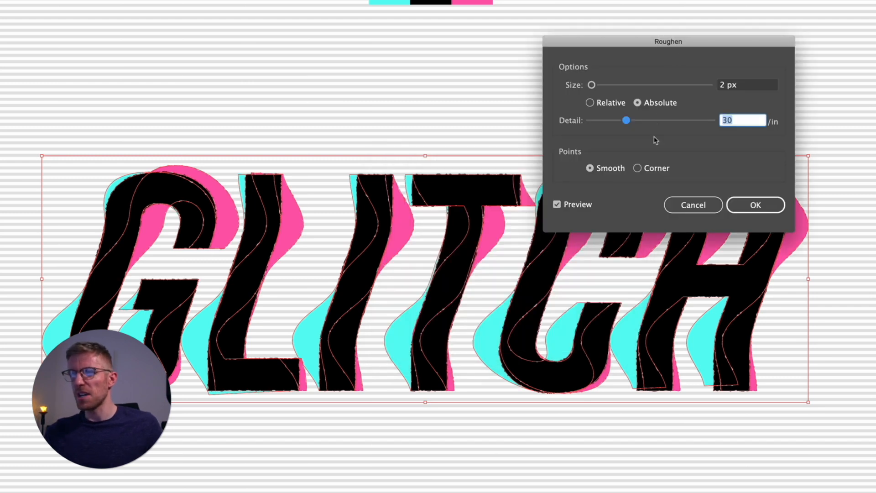
click(749, 209)
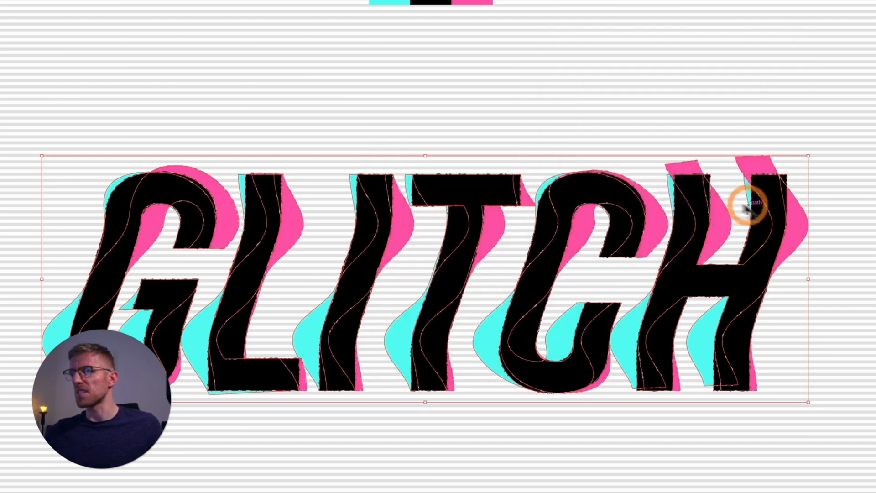
click(591, 123)
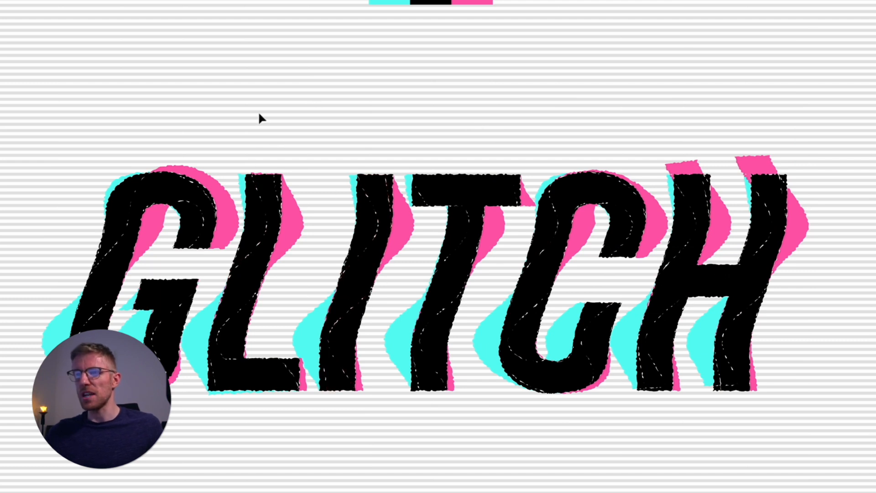
Select the whole roughened GLITCH lettering and expand its appearance into editable paths
key(ctrl+equal)
key(ctrl+equal)
key(ctrl+equal)
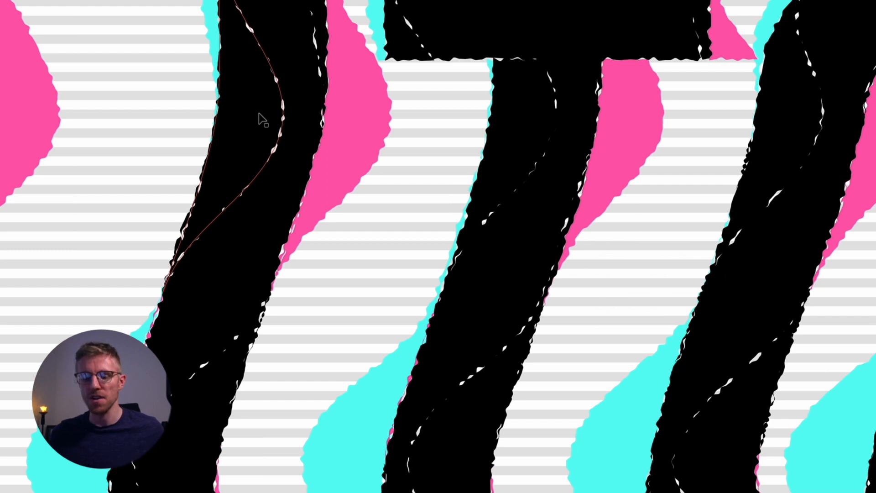
key(ctrl+minus)
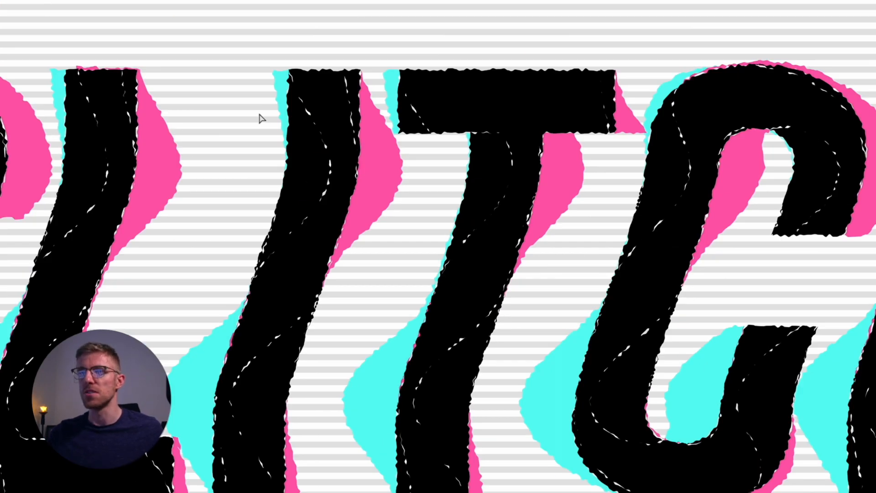
key(ctrl+minus)
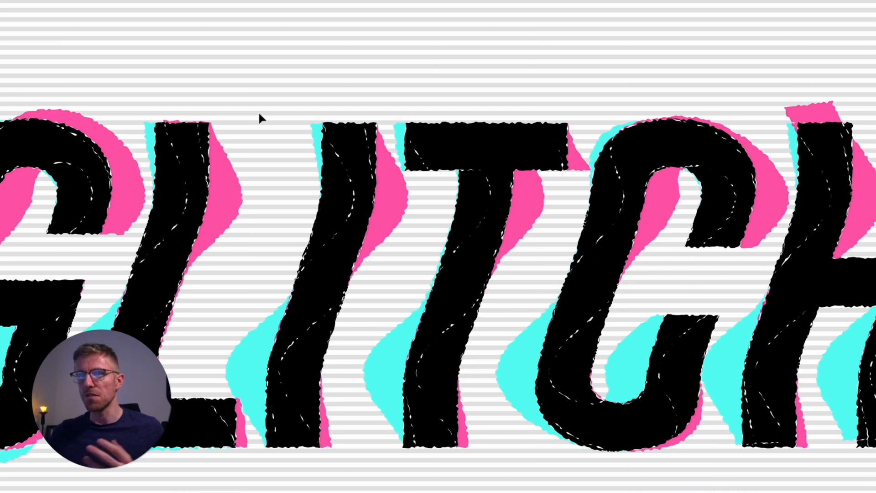
key(ctrl+minus)
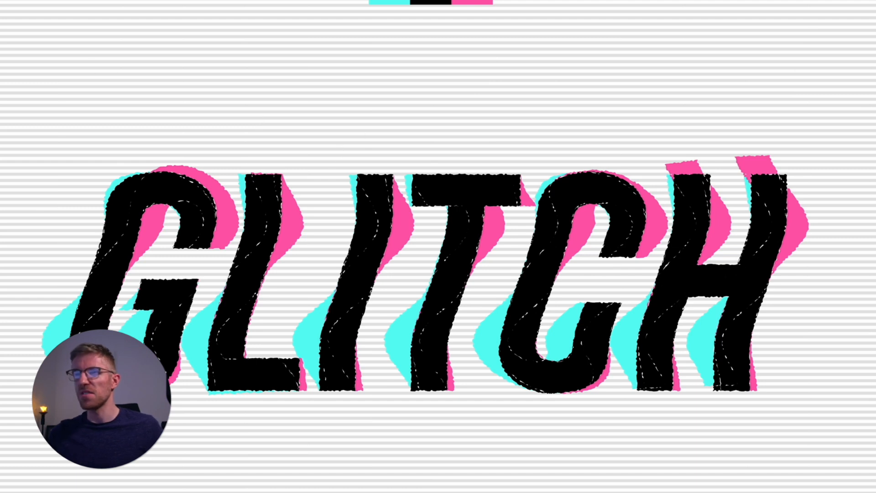
drag(39, 134, 805, 397)
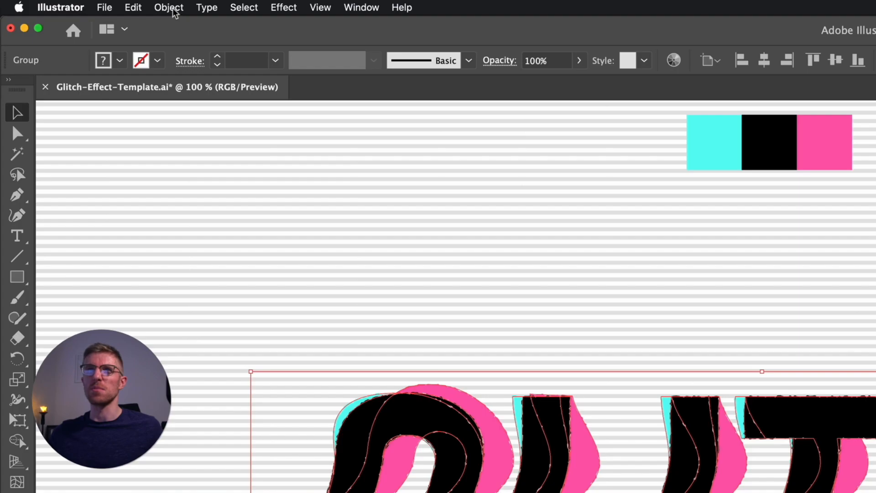
click(169, 7)
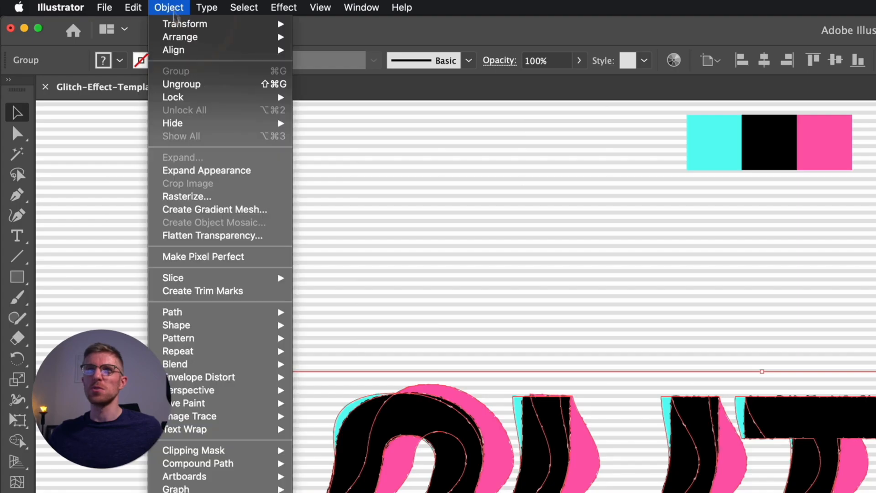
click(180, 171)
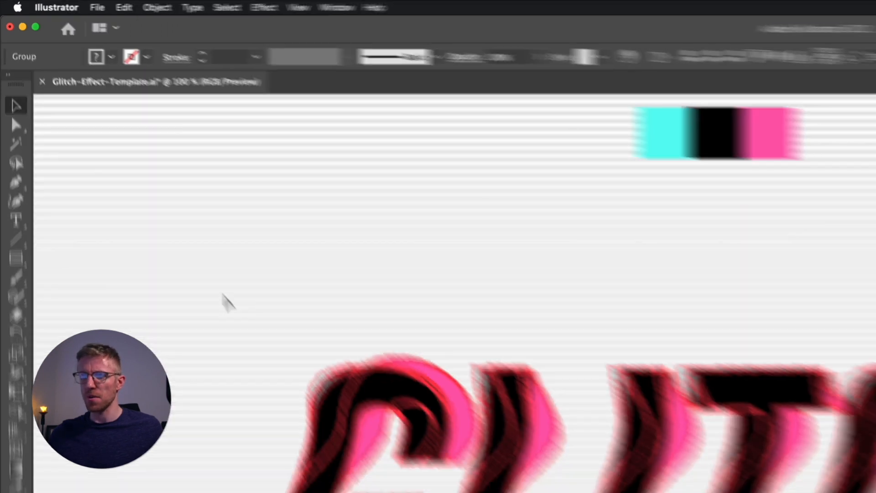
Examine up close how the expanded paths follow the lettering's roughened edges and inner cuts
key(super+plus)
key(super+plus)
key(super+plus)
key(super+plus)
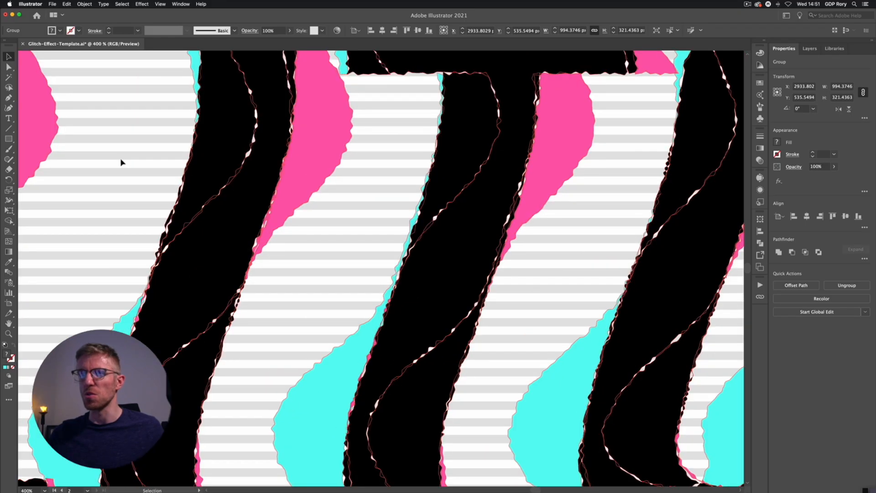
key(super+minus)
key(super+minus)
key(super+minus)
key(super+minus)
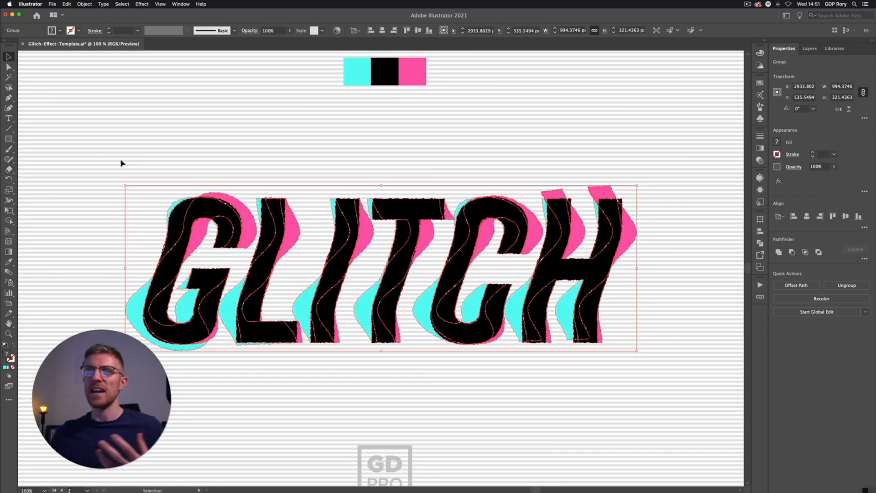
Copy the expanded GLITCH lettering and paste the duplicate in place directly in front of the original
key(super)
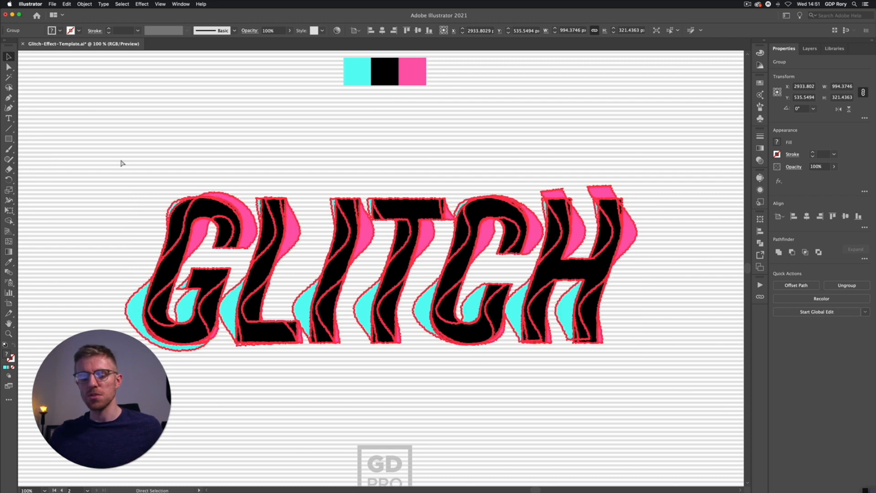
key(super)
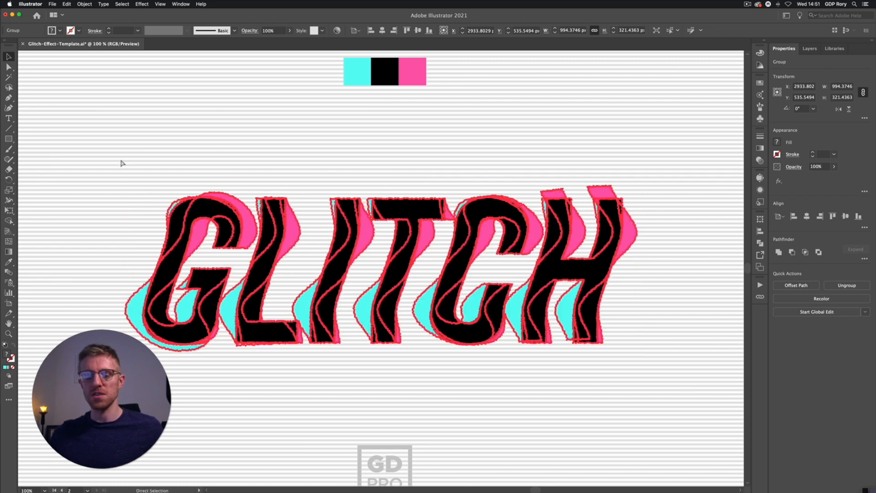
key(super)
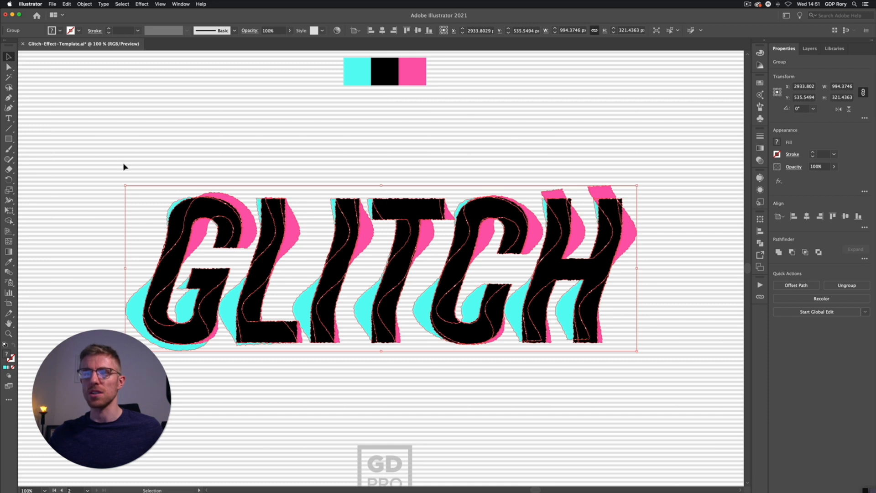
key(super)
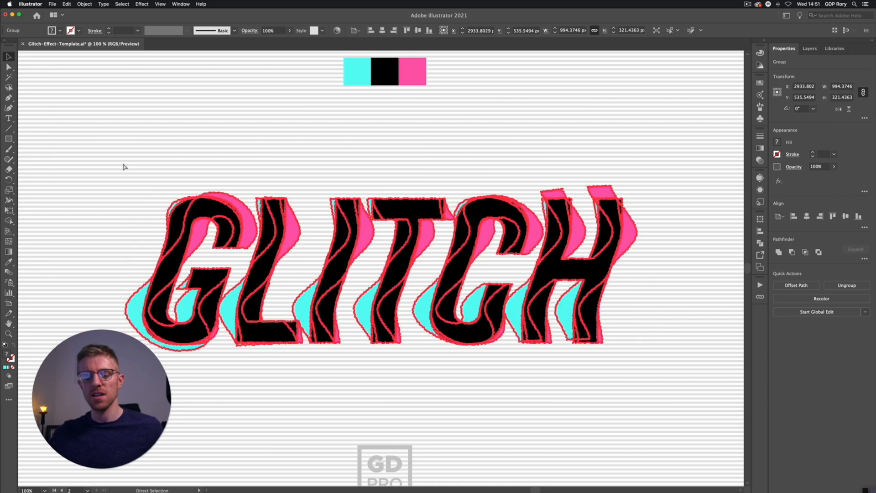
key(super)
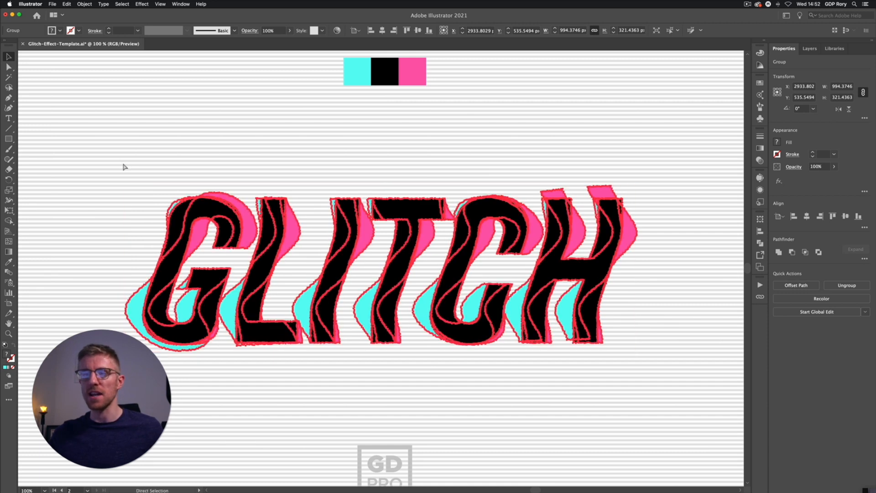
key(super)
drag(179, 211, 259, 151)
key(super+z)
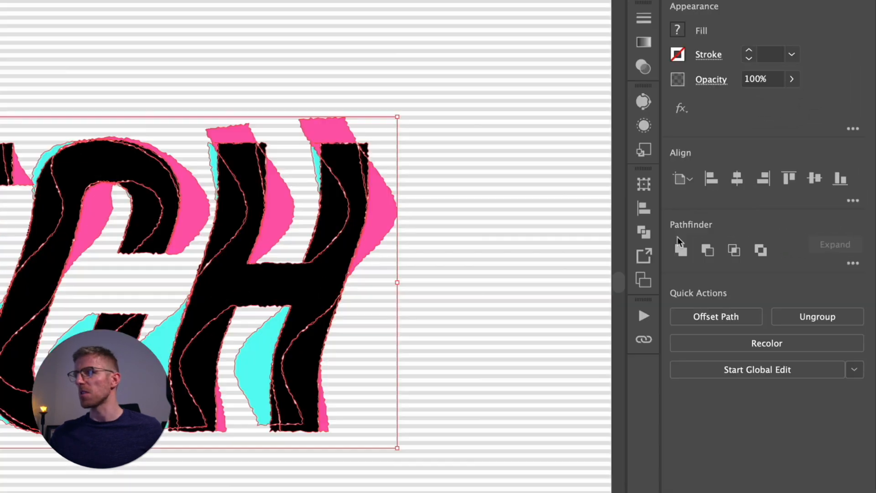
Merge the front copy's pieces with Unite and fill the merged lettering with the horizontal line pattern swatch
click(682, 250)
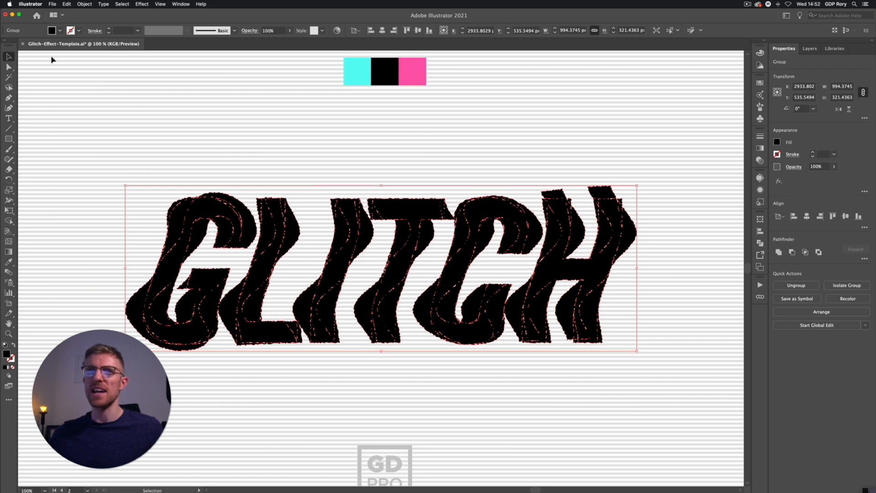
click(60, 32)
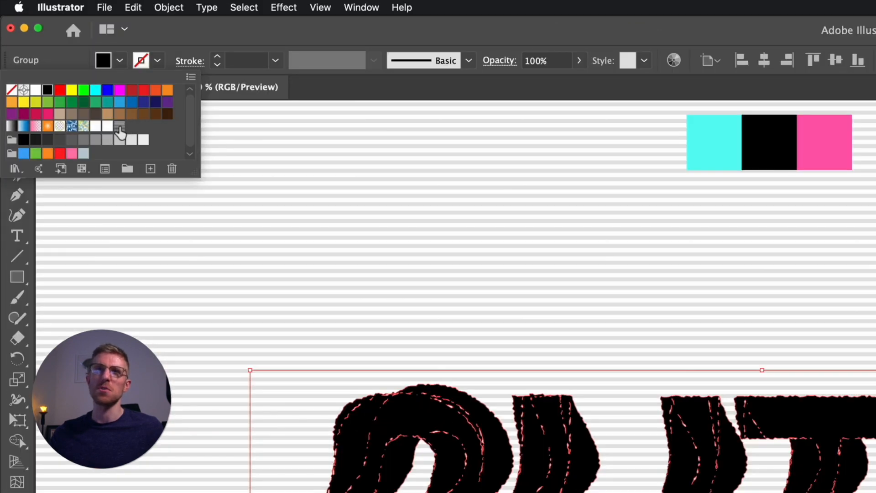
click(119, 127)
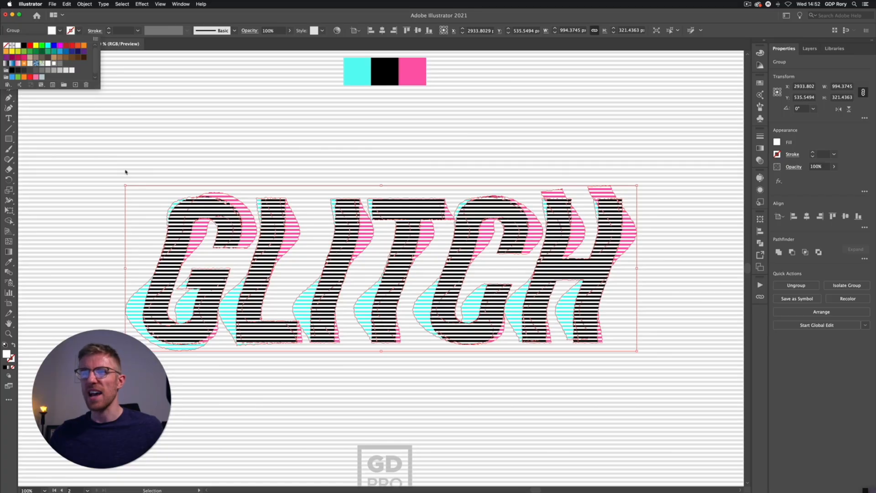
Lower the opacity of the line-patterned GLITCH overlay to 40% and deselect it
click(219, 170)
click(215, 171)
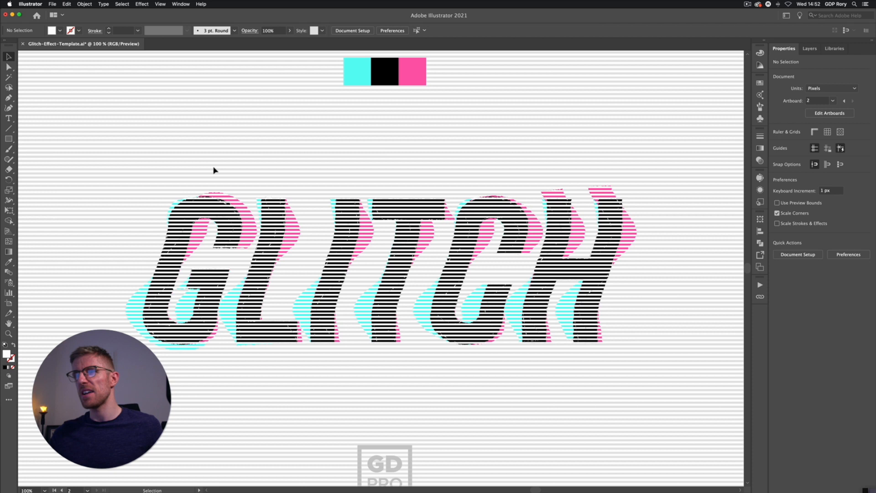
click(208, 212)
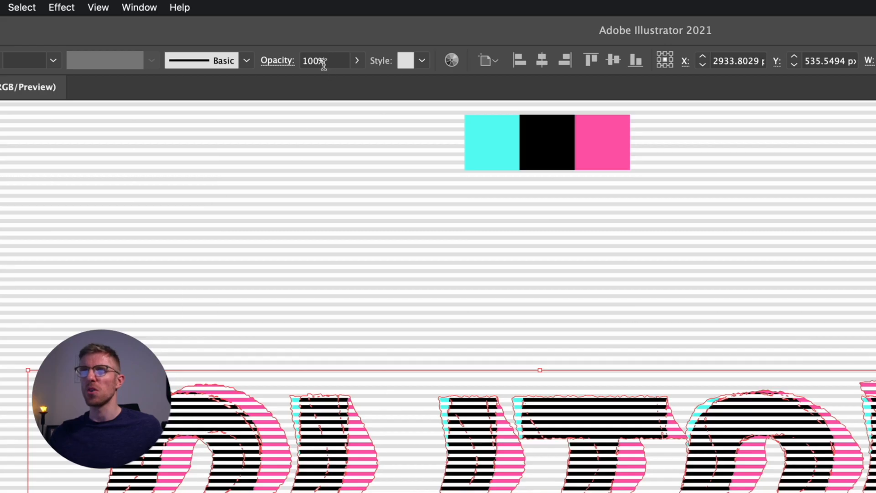
double_click(314, 65)
text(40)
key(Return)
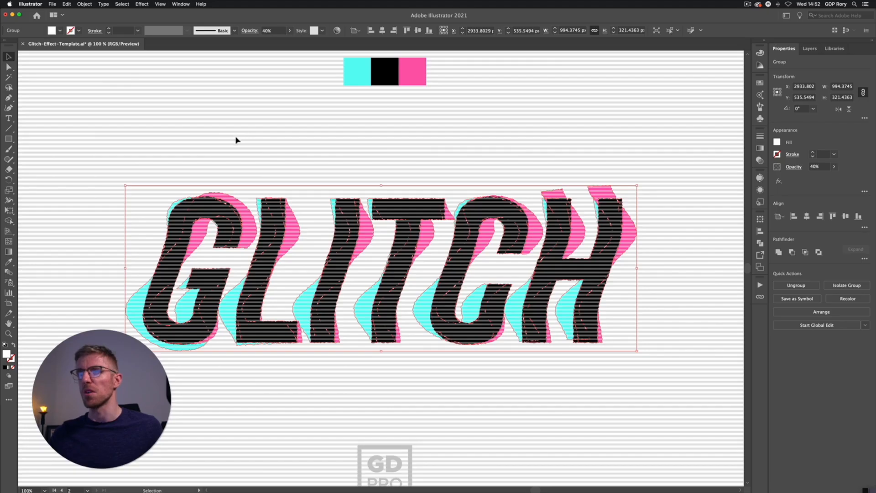
click(236, 140)
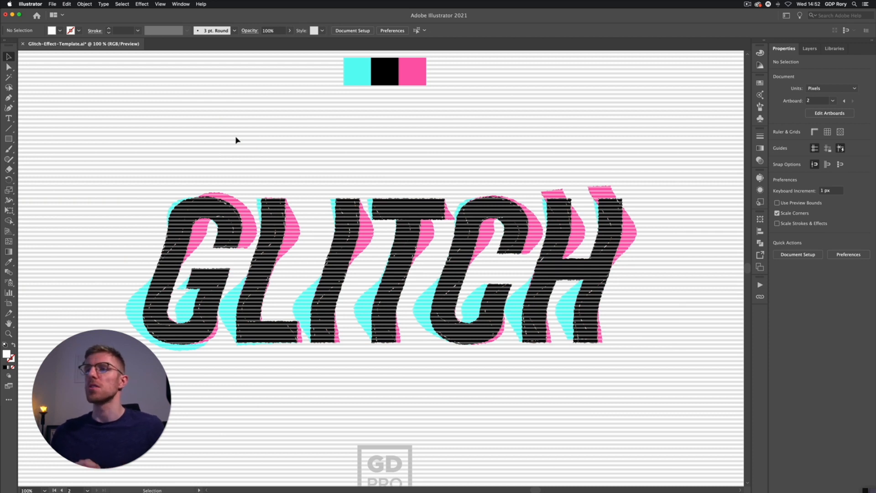
Review the dark and light GLITCH artboards side by side
key(super+minus)
key(super+minus)
key(super+minus)
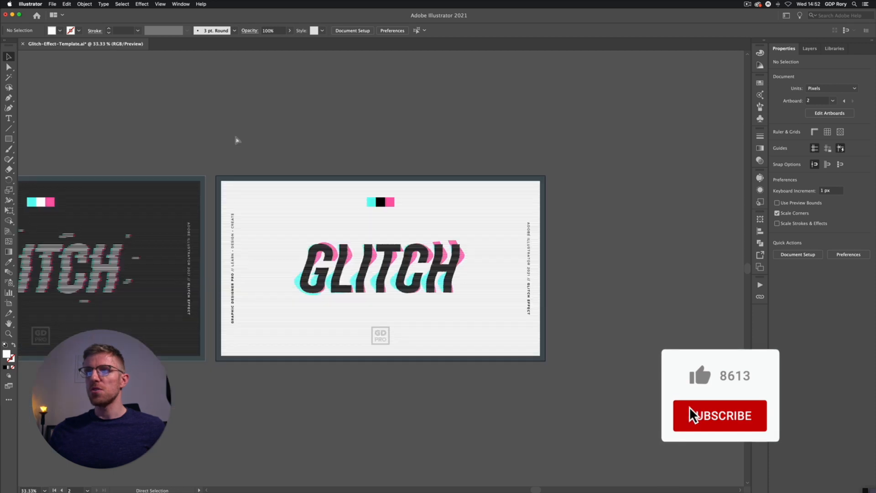
drag(190, 174, 356, 179)
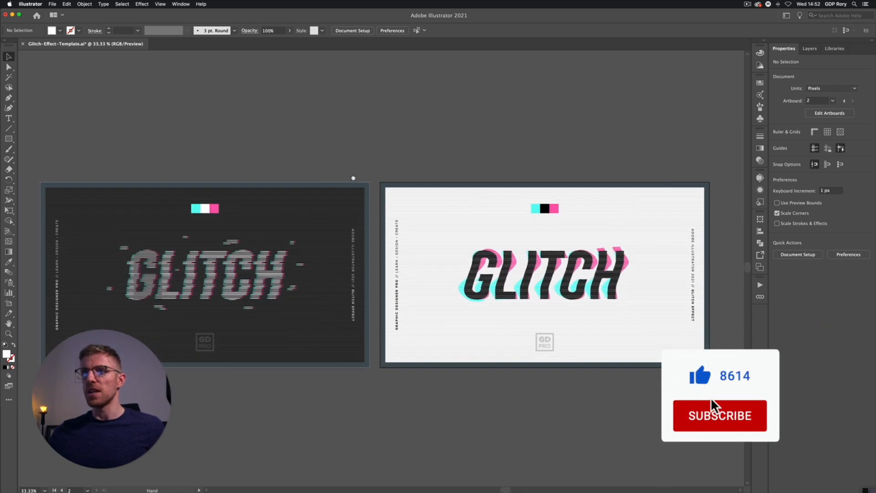